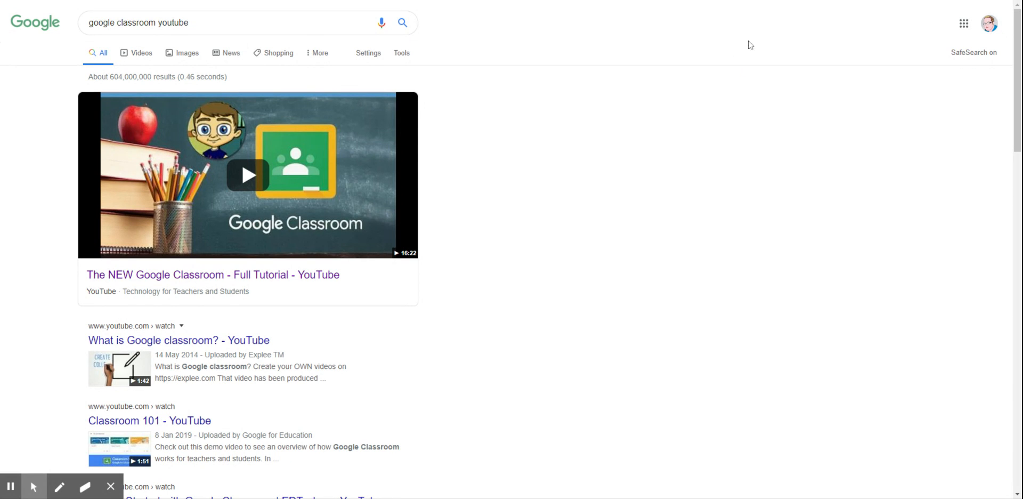
Step: Open Google Forms from the Google apps and start a new blank form
{"action": "left_click", "coordinate": [963, 29]}
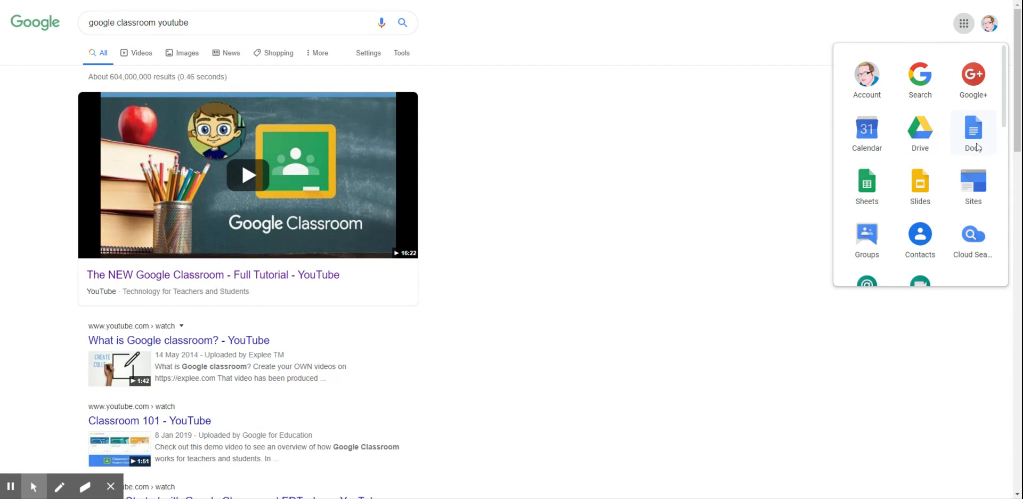
{"action": "scroll", "coordinate": [955, 107], "scroll_direction": "down", "scroll_amount": 2}
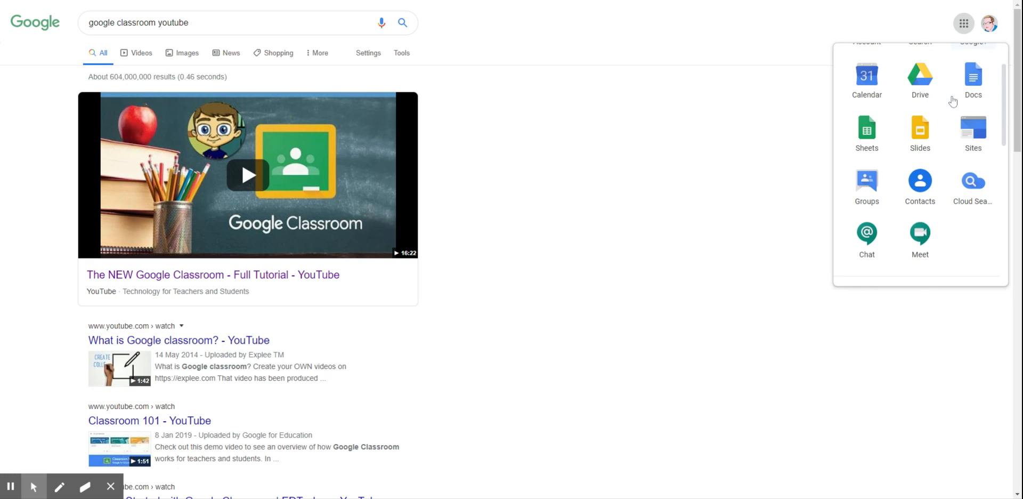
{"action": "scroll", "coordinate": [954, 100], "scroll_direction": "down", "scroll_amount": 3}
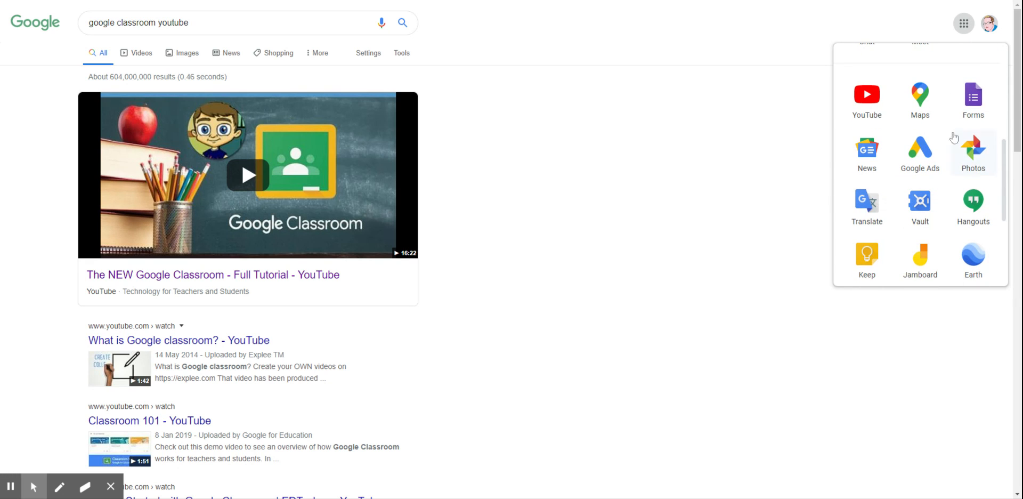
{"action": "left_click", "coordinate": [973, 96]}
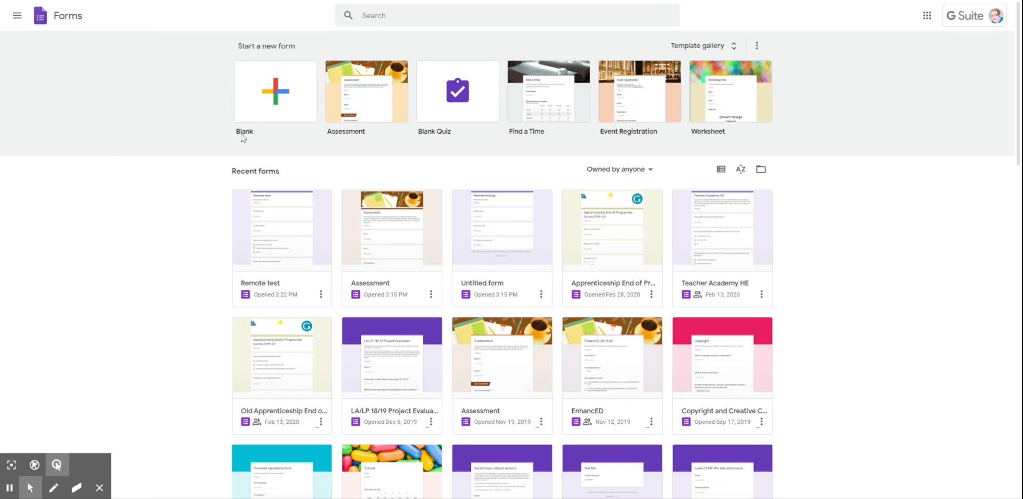
{"action": "left_click", "coordinate": [265, 86]}
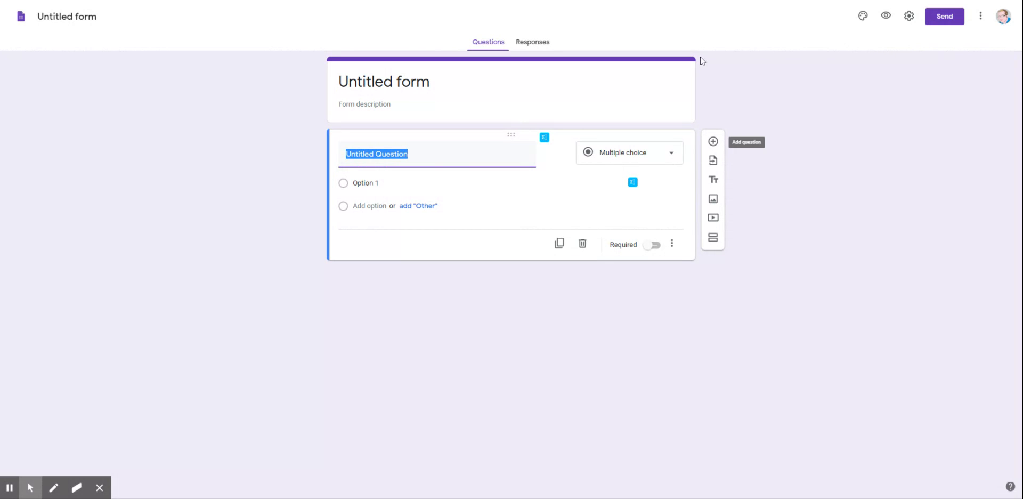
Step: Title the form "Remote assessment" and enter "Test for remote assessment" as its description
{"action": "left_click", "coordinate": [373, 84]}
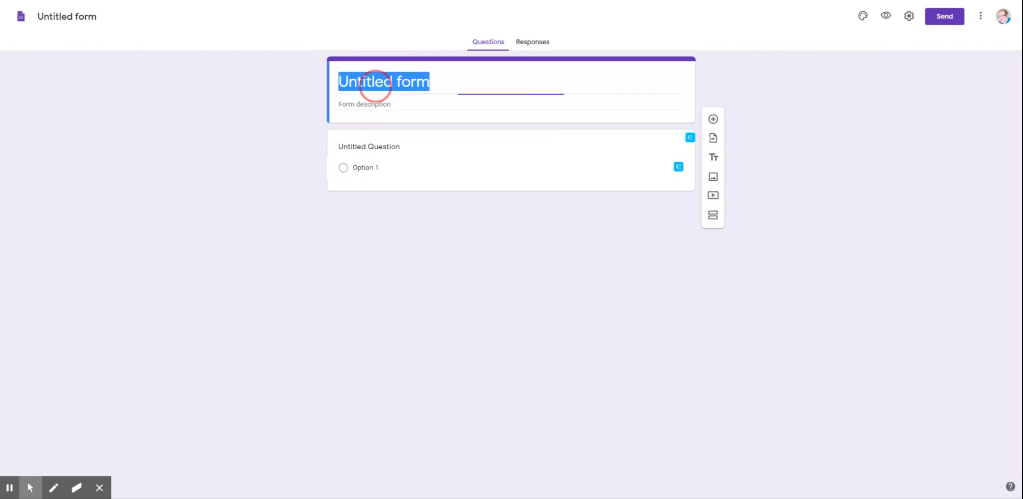
{"action": "type", "text": "R"}
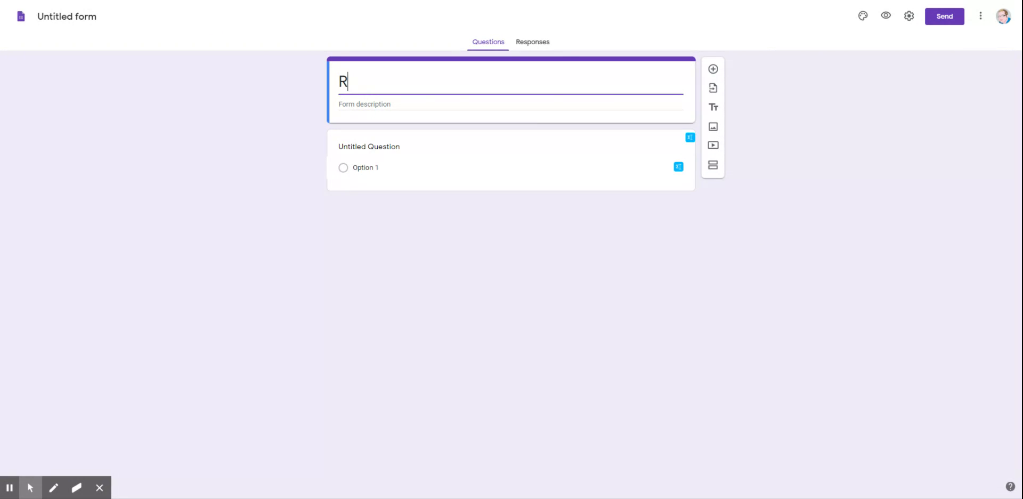
{"action": "type", "text": "emote assesment"}
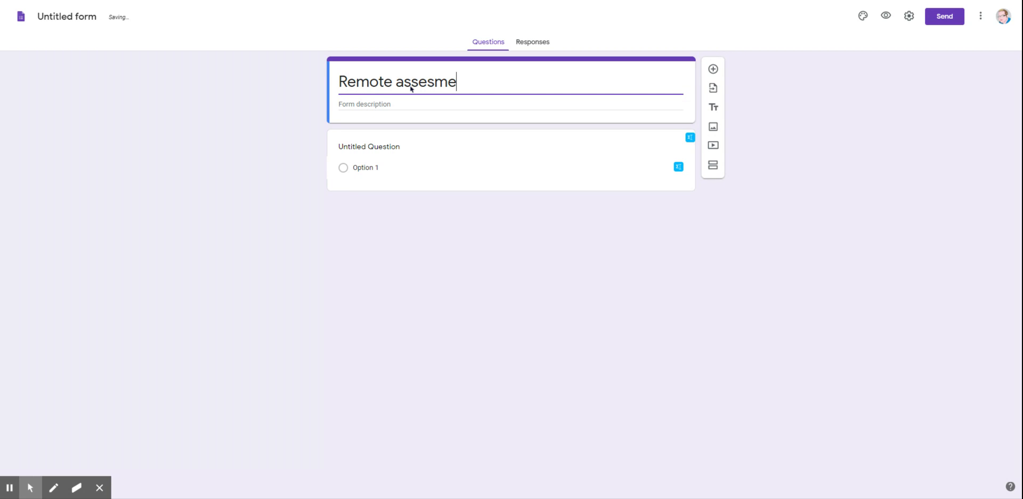
{"action": "double_click", "coordinate": [450, 76]}
{"action": "type", "text": "assessment"}
{"action": "left_click", "coordinate": [346, 115]}
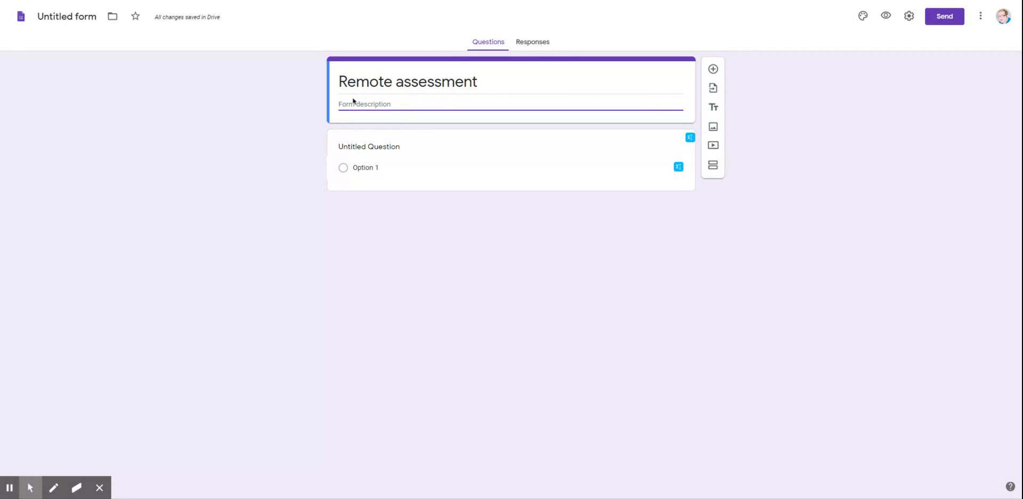
{"action": "type", "text": "Test for remote assessment"}
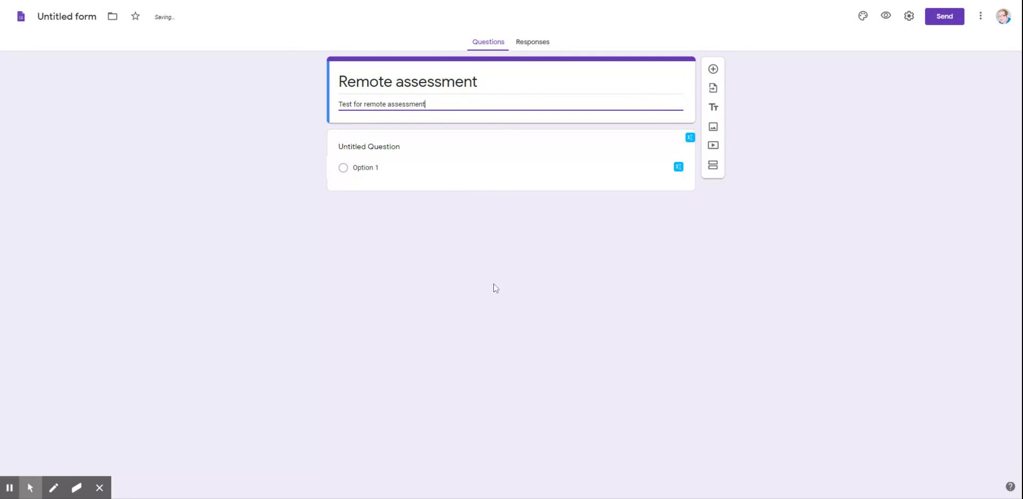
Step: Make the first question a required short-answer question titled "Student Name (inc surname)"
{"action": "left_click", "coordinate": [422, 151]}
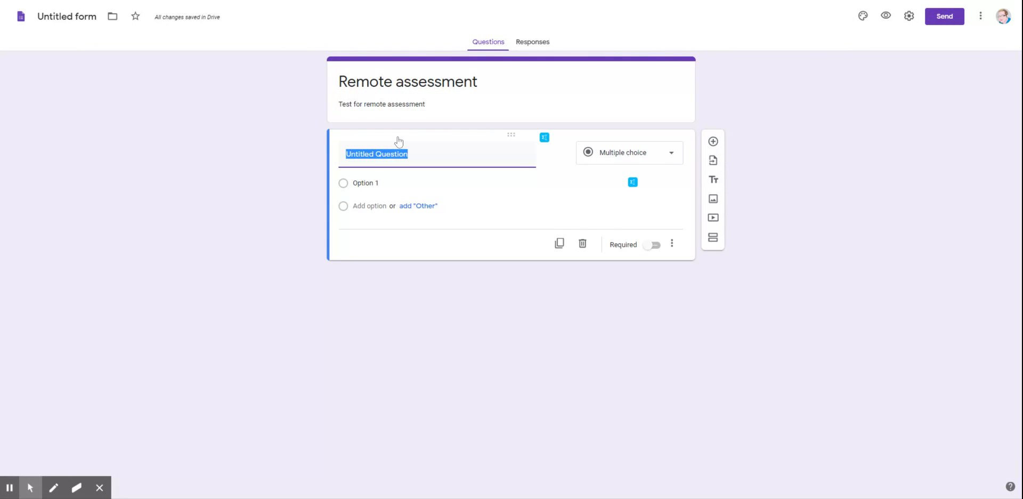
{"action": "type", "text": "Na"}
{"action": "key", "text": "BackSpace"}
{"action": "key", "text": "BackSpace"}
{"action": "type", "text": "Stute"}
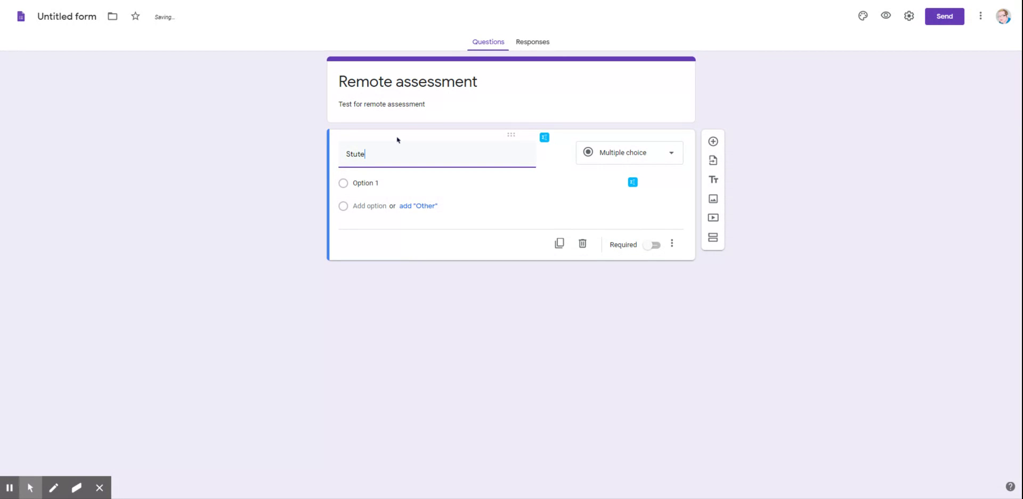
{"action": "key", "text": "BackSpace"}
{"action": "key", "text": "BackSpace"}
{"action": "key", "text": "BackSpace"}
{"action": "key", "text": "BackSpace"}
{"action": "type", "text": "Student Name (inc surname"}
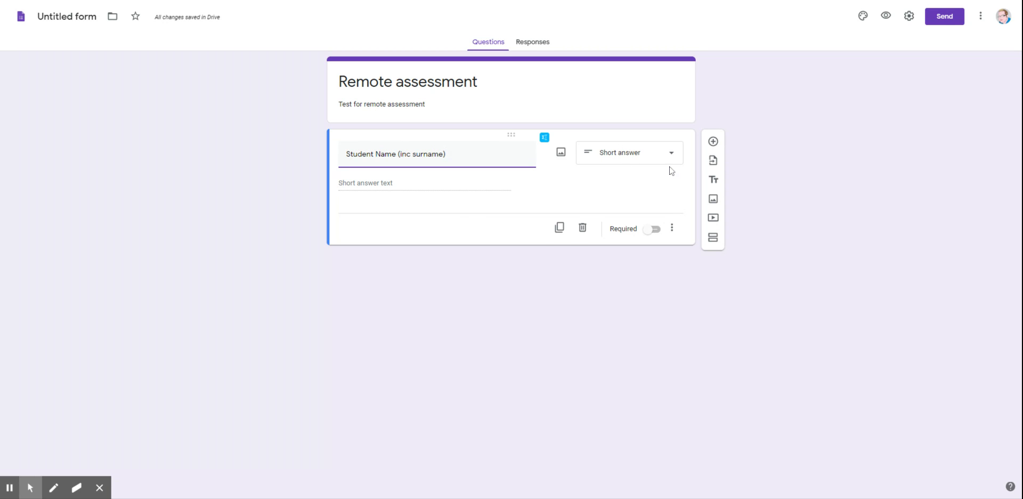
{"action": "left_click", "coordinate": [652, 229]}
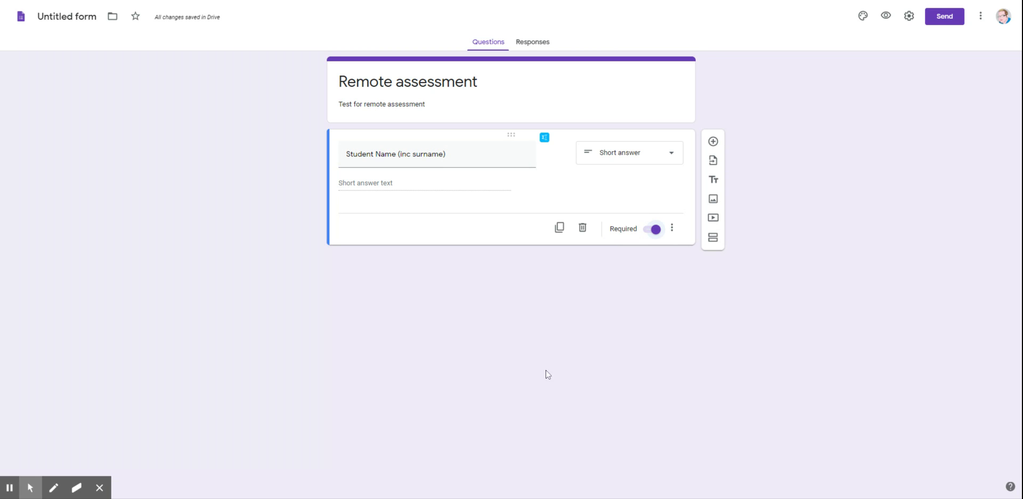
Step: Duplicate the student name question and retitle the copy "Student Number", keeping no further copies
{"action": "left_click", "coordinate": [558, 229]}
{"action": "left_click_drag", "start_coordinate": [451, 226], "coordinate": [380, 225]}
{"action": "type", "text": "udent Number"}
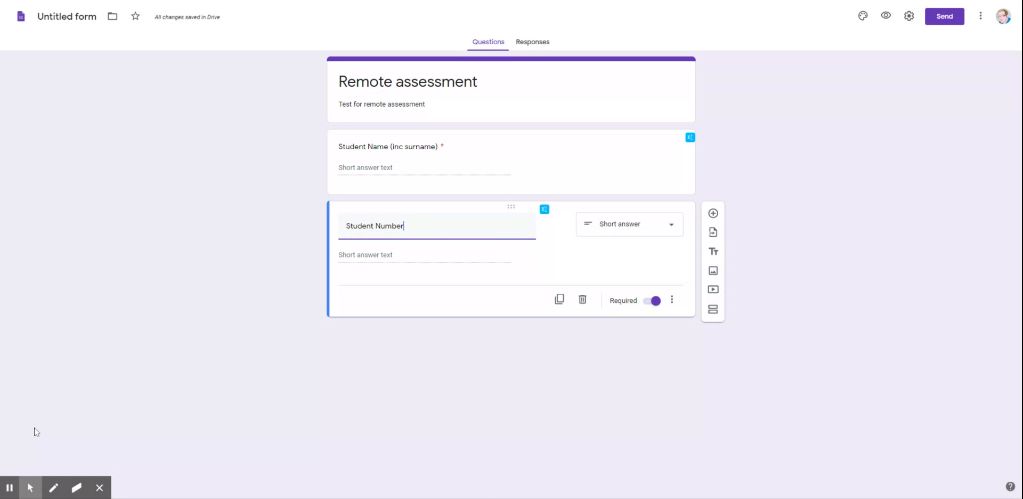
{"action": "left_click", "coordinate": [559, 298]}
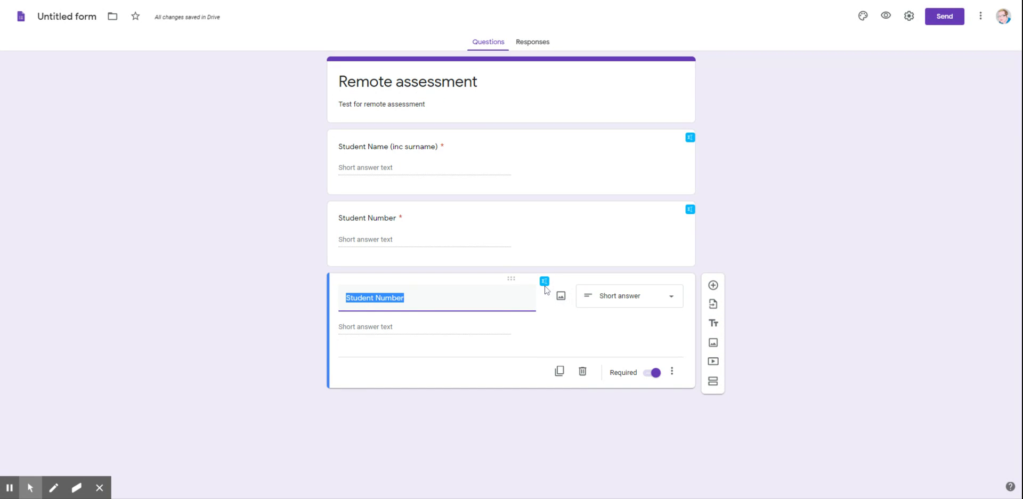
{"action": "left_click", "coordinate": [583, 373]}
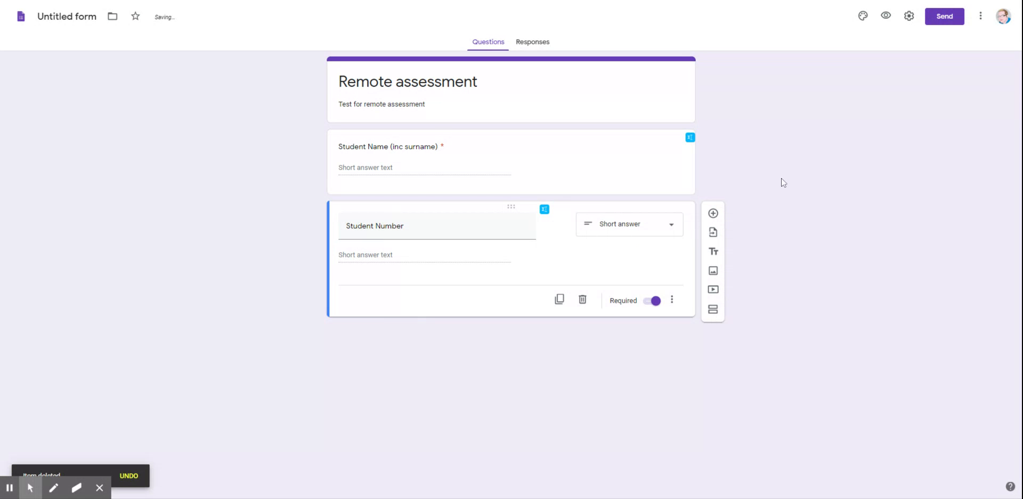
Step: Add a required Date question titled "Today's date:" below the Student Number question
{"action": "left_click", "coordinate": [713, 214]}
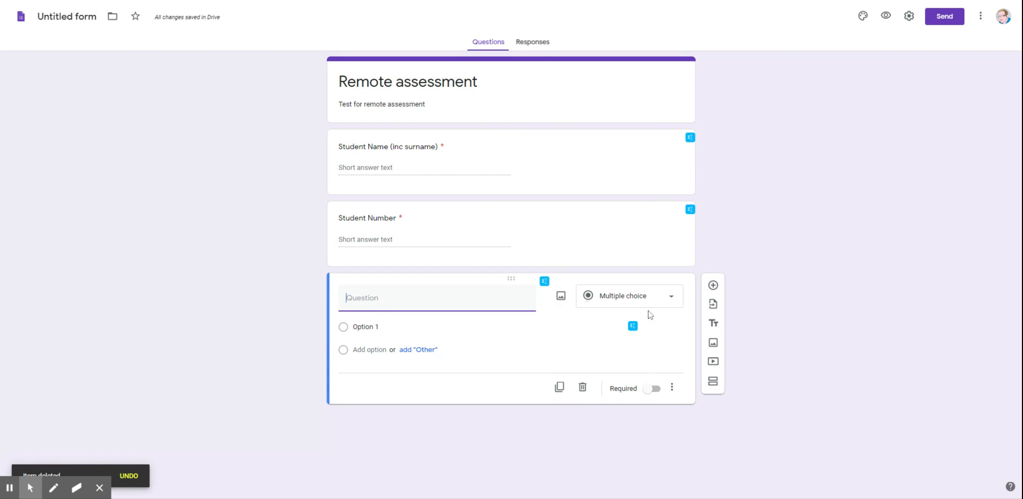
{"action": "left_click", "coordinate": [675, 296]}
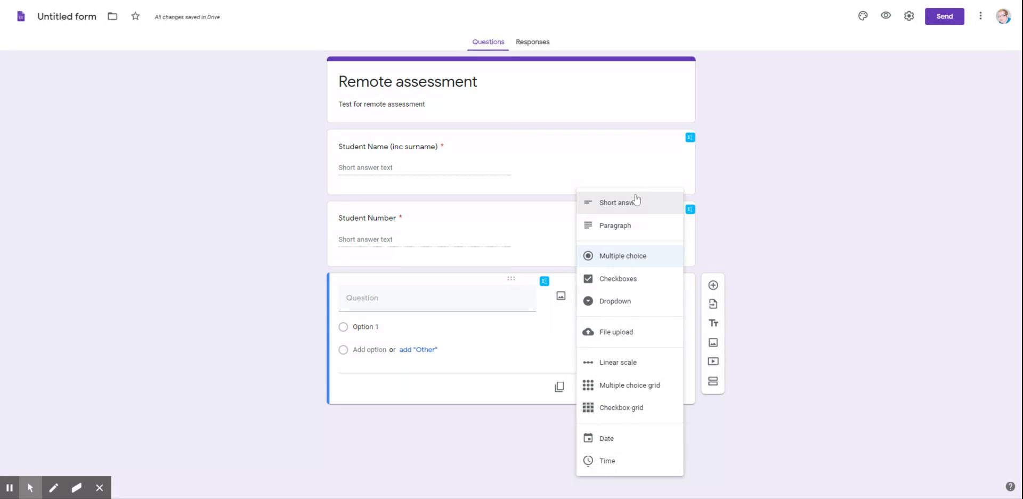
{"action": "left_click", "coordinate": [618, 441]}
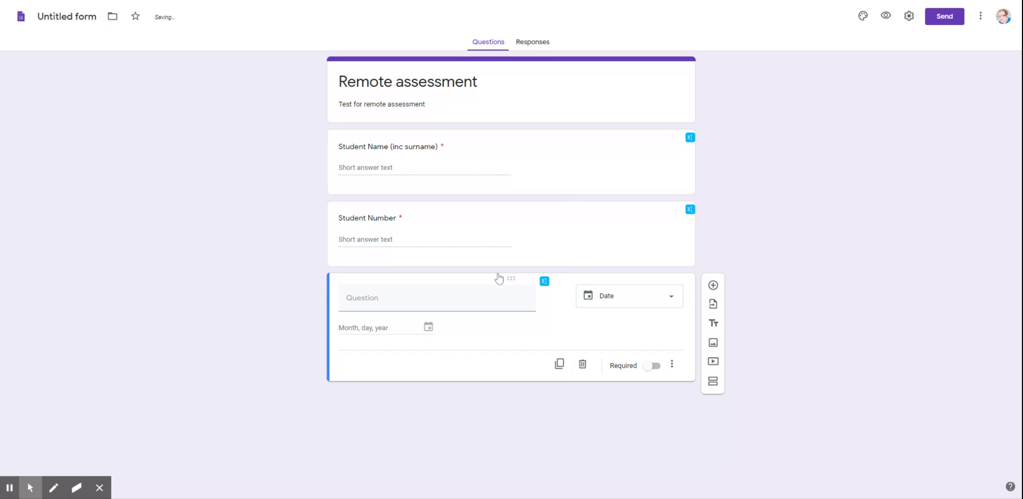
{"action": "left_click", "coordinate": [428, 328]}
{"action": "left_click", "coordinate": [672, 364]}
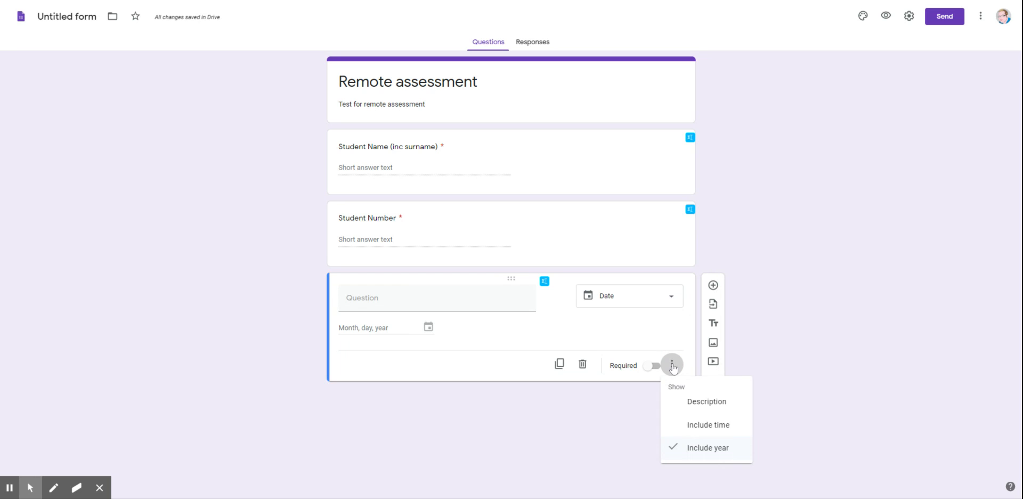
{"action": "left_click", "coordinate": [672, 365]}
{"action": "left_click", "coordinate": [347, 298]}
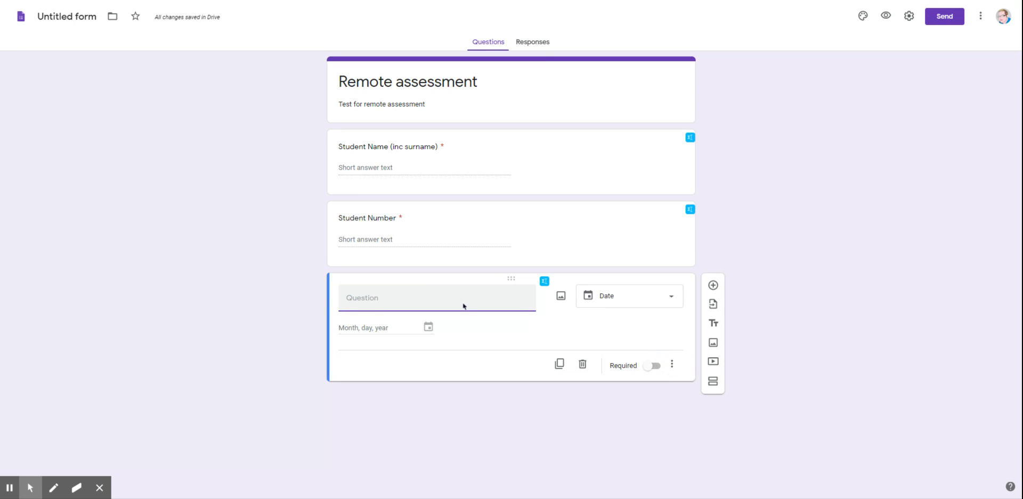
{"action": "type", "text": "Today's date:"}
{"action": "left_click", "coordinate": [651, 367]}
{"action": "left_click", "coordinate": [582, 235]}
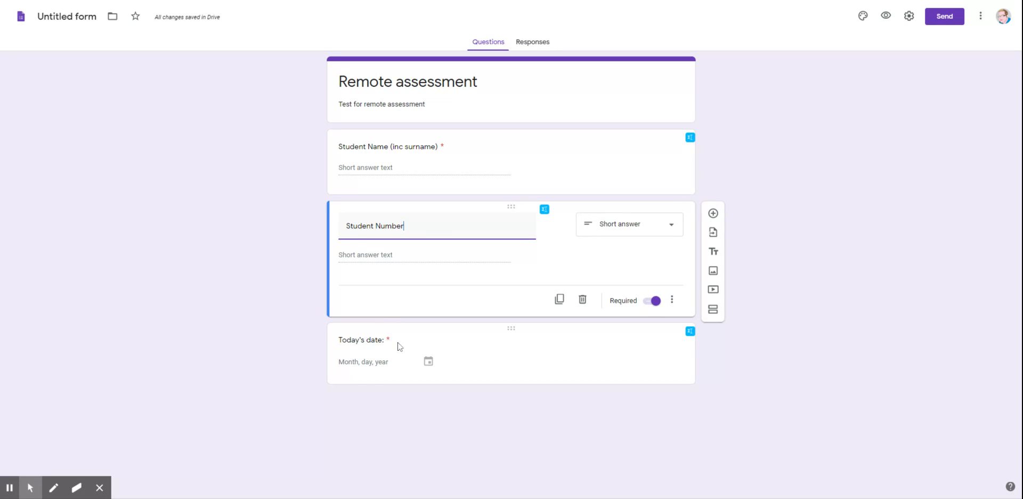
{"action": "left_click", "coordinate": [445, 362]}
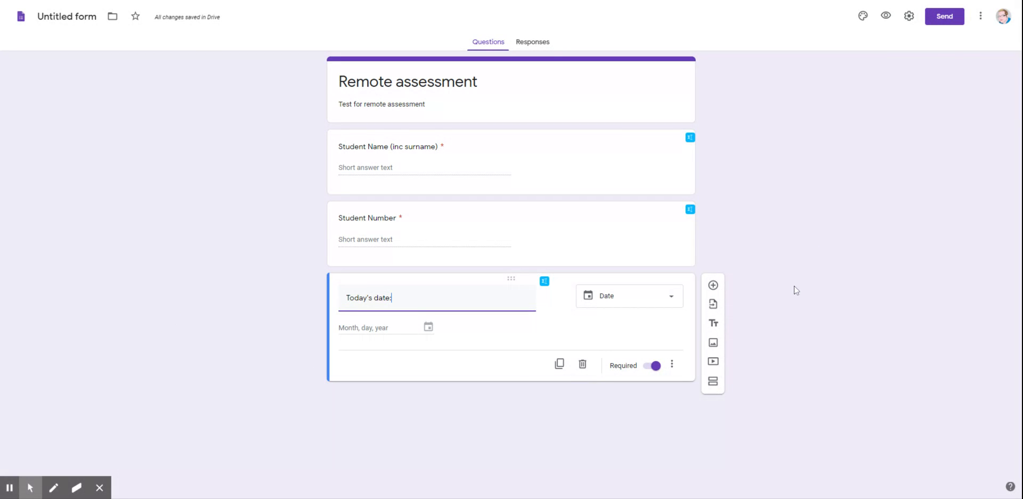
Step: Add a Checkboxes question below the date, titled "What type of activities have you done today?"
{"action": "left_click", "coordinate": [714, 286]}
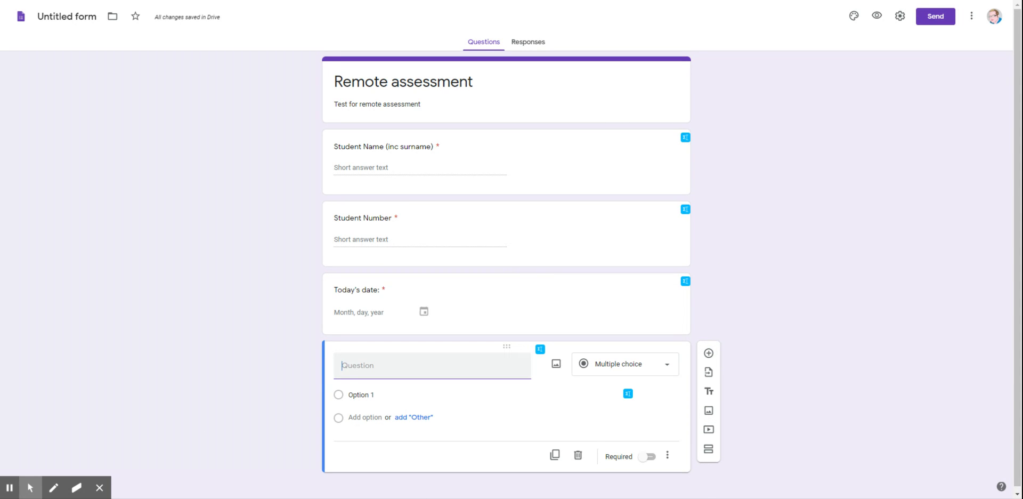
{"action": "type", "text": "What"}
{"action": "type", "text": " type of activ"}
{"action": "type", "text": "ities have"}
{"action": "type", "text": " your"}
{"action": "type", "text": " done tod"}
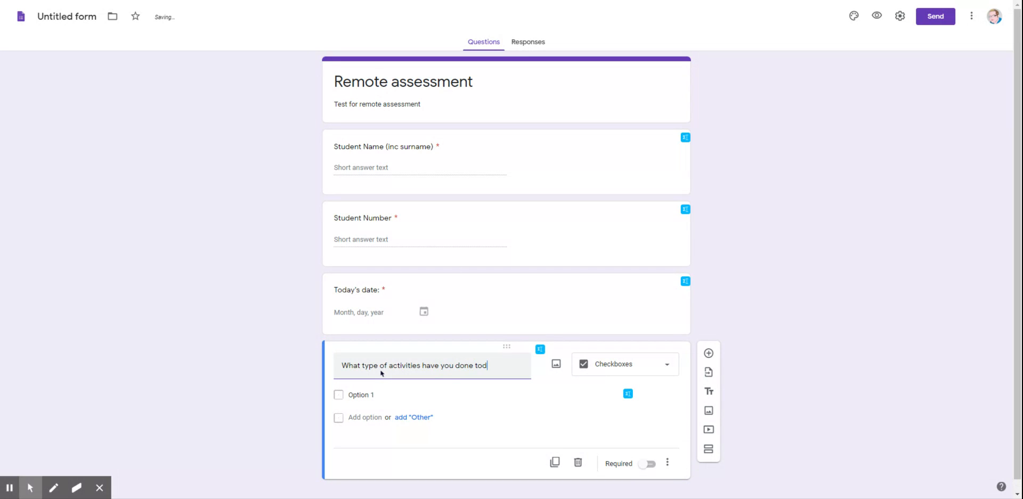
{"action": "type", "text": "ay?"}
Step: Enter "Research", "planning" and "Practical practice" as the first three options of the activities question
{"action": "key", "text": "Return"}
{"action": "key", "text": "Return"}
{"action": "type", "text": "Research"}
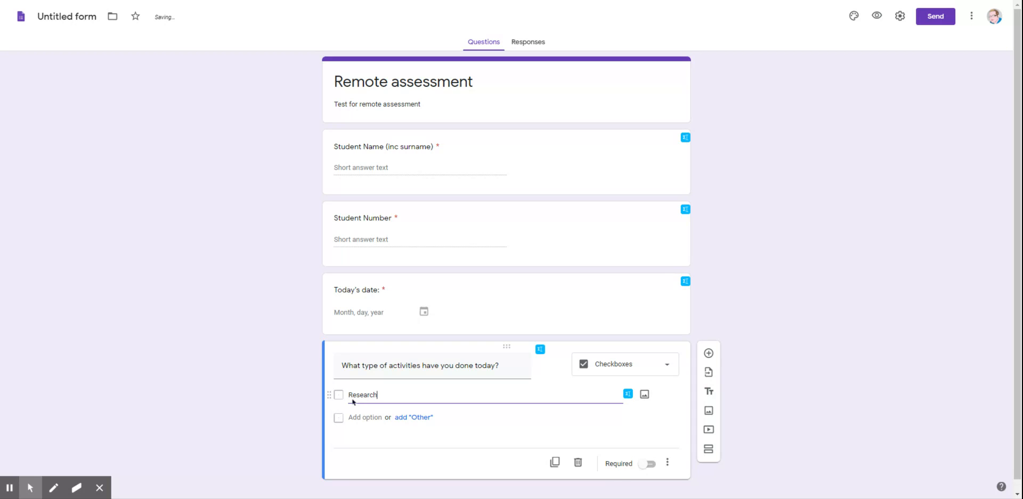
{"action": "key", "text": "Return"}
{"action": "type", "text": "planning"}
{"action": "key", "text": "Return"}
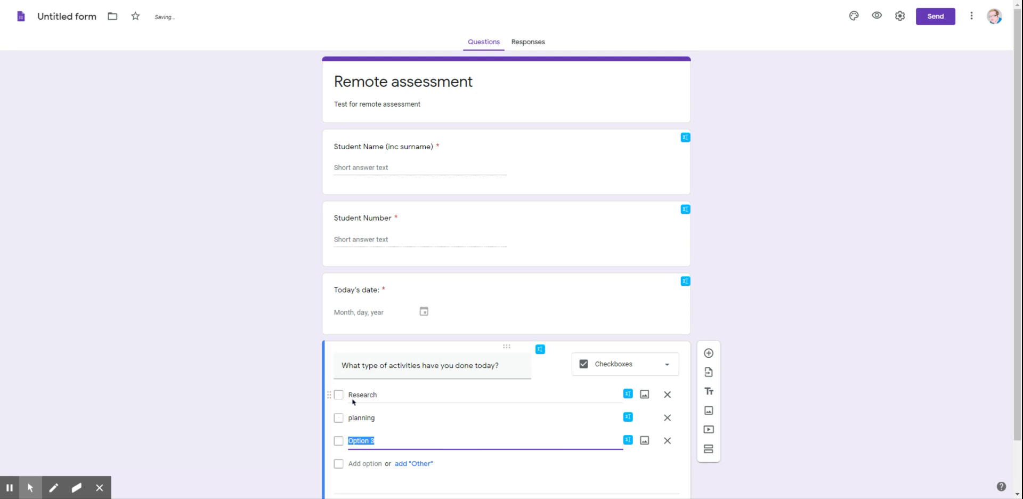
{"action": "type", "text": "Practical practice"}
Step: Capitalise the second activity option so it reads "Planning"
{"action": "left_click", "coordinate": [351, 418]}
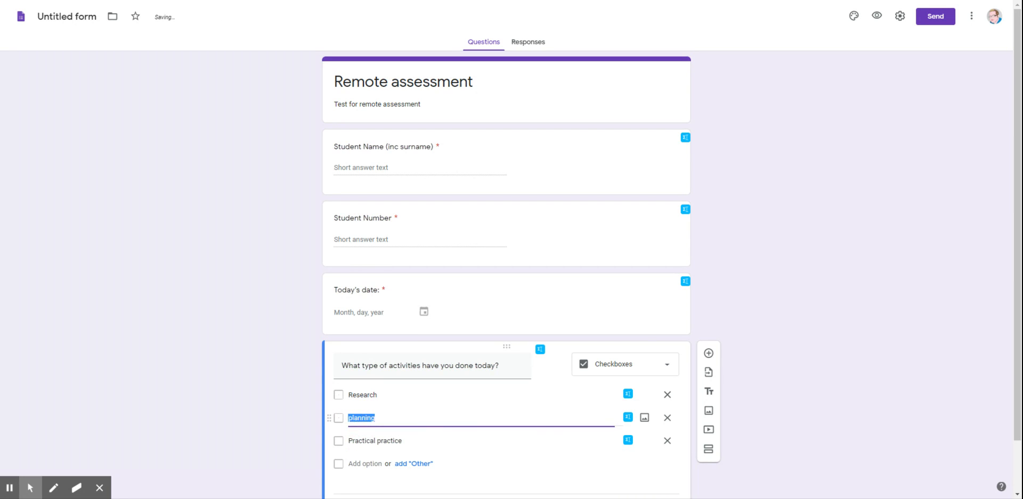
{"action": "left_click", "coordinate": [352, 418]}
{"action": "key", "text": "BackSpace"}
{"action": "type", "text": "P"}
Step: Add the options "Written work" and "Mock Tests" after "Practical practice", plus an "Other" option
{"action": "left_click", "coordinate": [427, 440]}
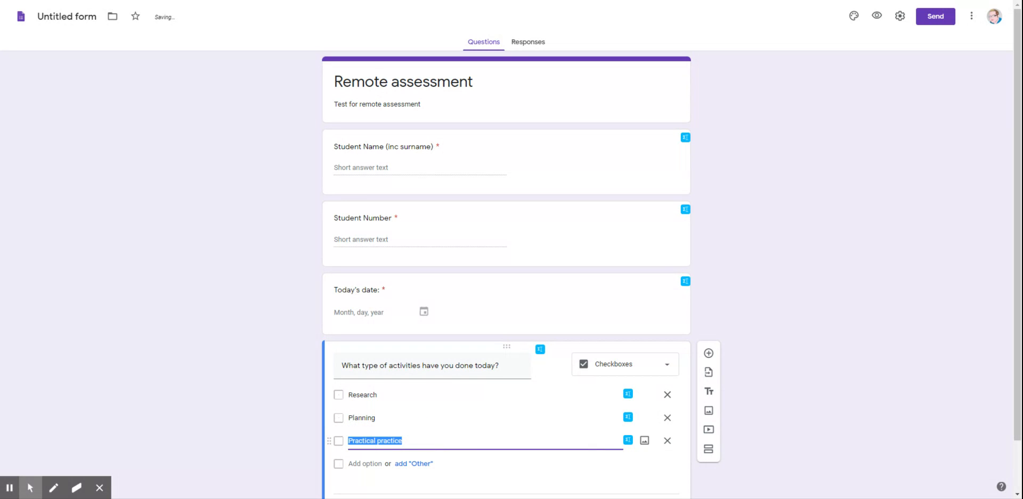
{"action": "left_click", "coordinate": [425, 439]}
{"action": "key", "text": "Return"}
{"action": "type", "text": "Written"}
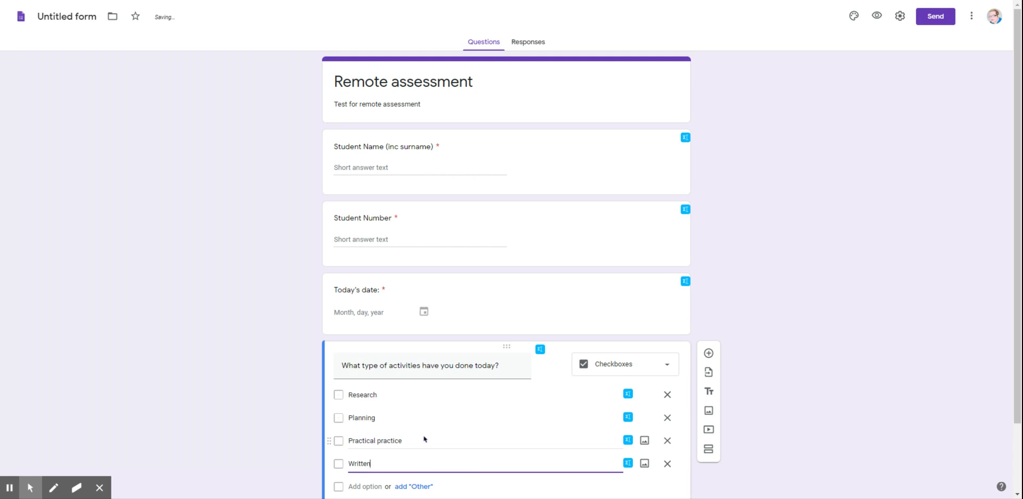
{"action": "type", "text": " work"}
{"action": "key", "text": "Return"}
{"action": "type", "text": "Mock"}
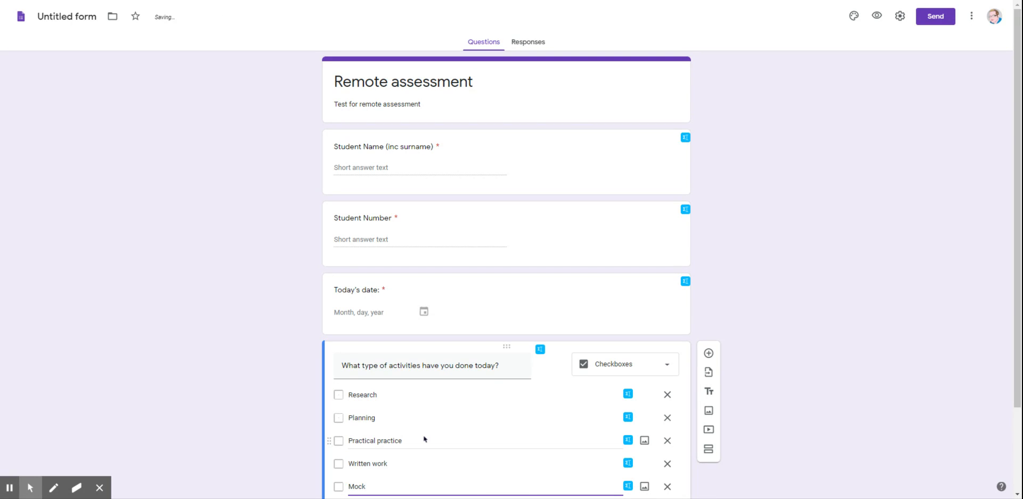
{"action": "type", "text": " Tests"}
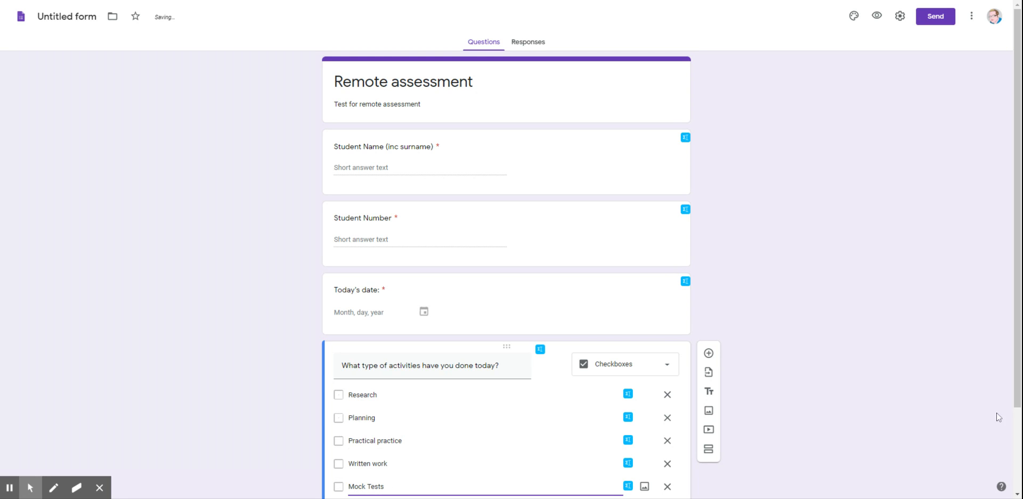
{"action": "scroll", "coordinate": [506, 314], "scroll_direction": "down", "scroll_amount": 2}
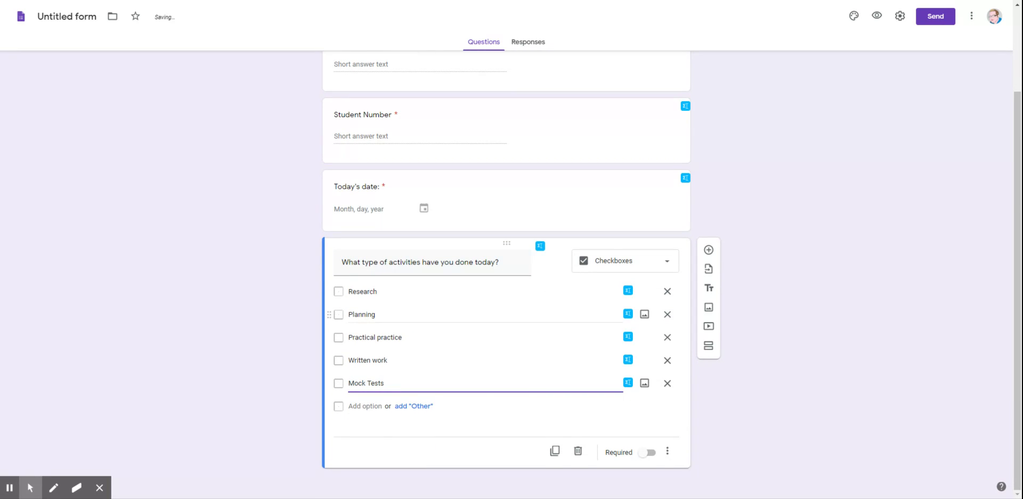
{"action": "left_click", "coordinate": [425, 411]}
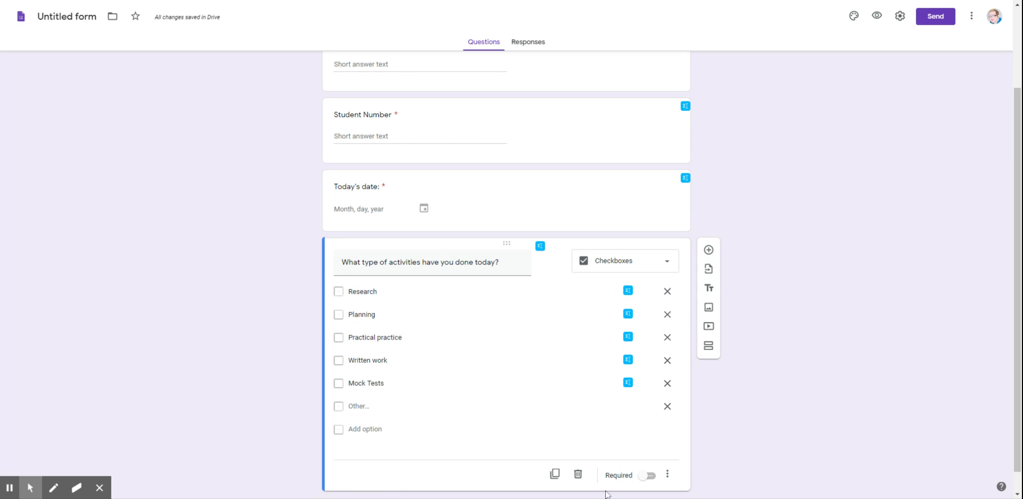
Step: Make the question about the activities done today required
{"action": "left_click", "coordinate": [647, 475]}
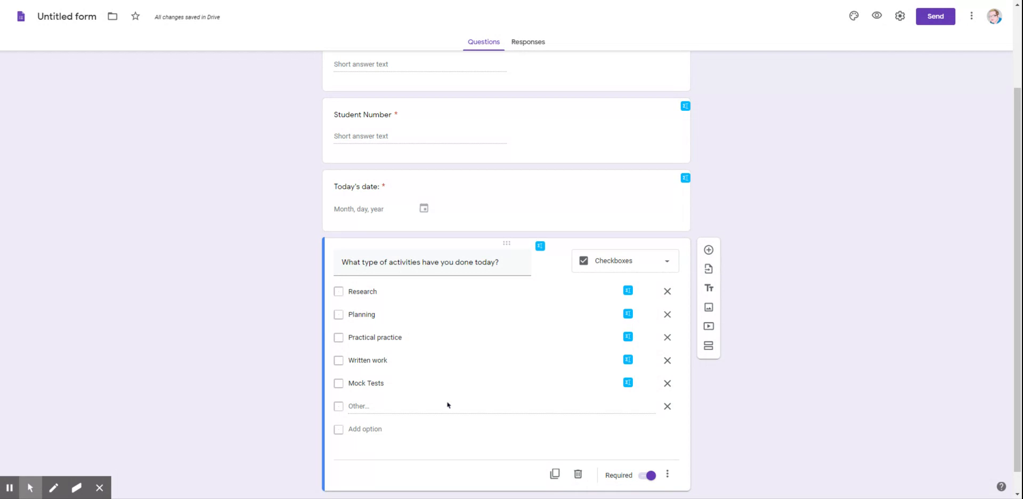
Step: Add a required Paragraph question below the activities question, titled "Summarise the key points of your learning today - 100 word minimum."
{"action": "scroll", "coordinate": [448, 405], "scroll_direction": "down", "scroll_amount": 1}
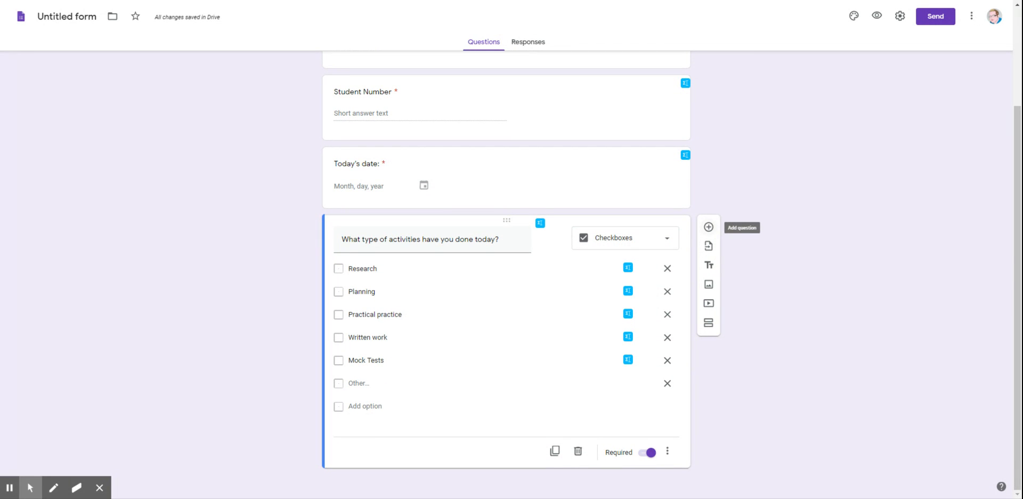
{"action": "left_click", "coordinate": [709, 226]}
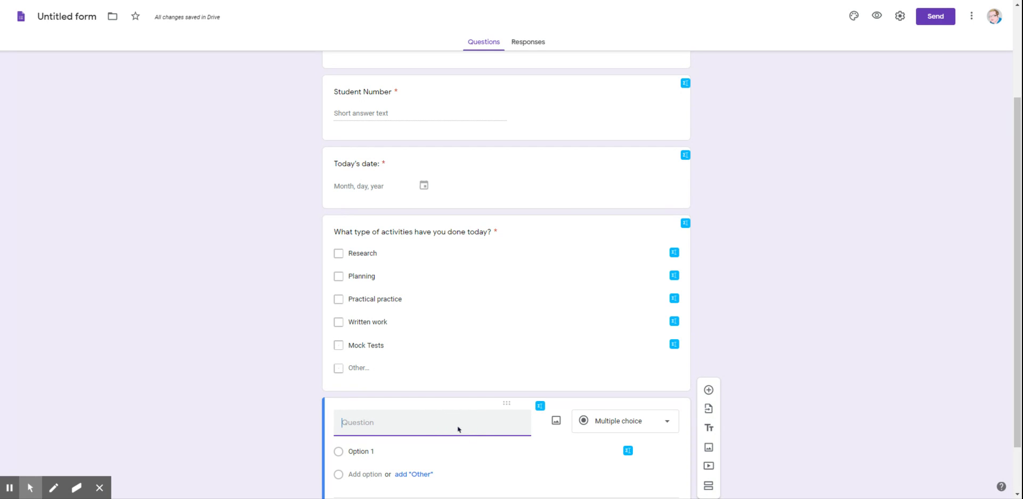
{"action": "type", "text": "Summarise the ke"}
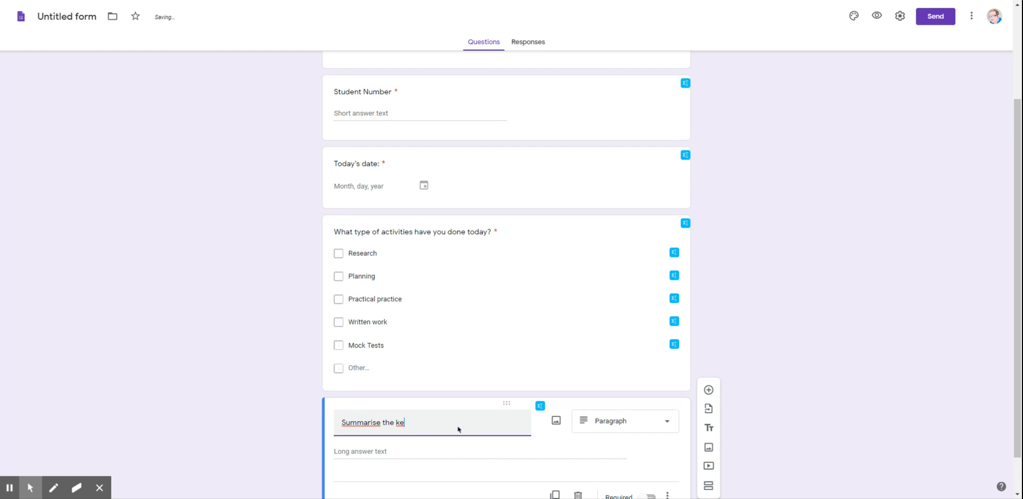
{"action": "type", "text": "y points of your learning today - 100"}
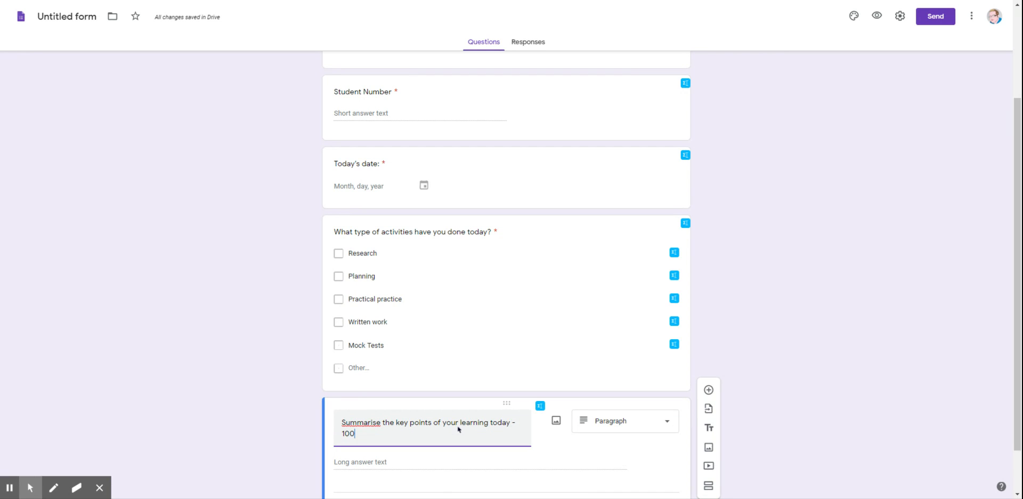
{"action": "type", "text": " word minimum."}
{"action": "left_click", "coordinate": [377, 421]}
{"action": "double_click", "coordinate": [377, 421]}
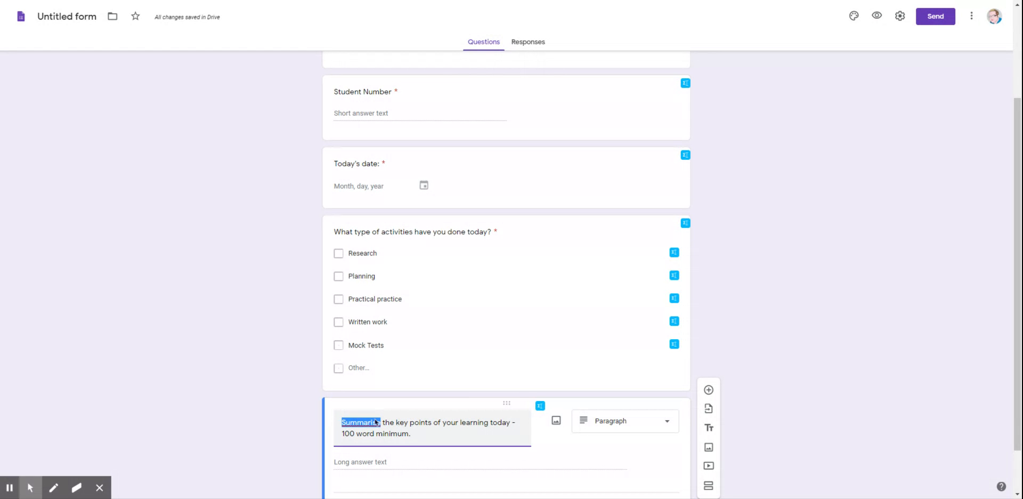
{"action": "left_click", "coordinate": [418, 435]}
{"action": "scroll", "coordinate": [423, 456], "scroll_direction": "down", "scroll_amount": 2}
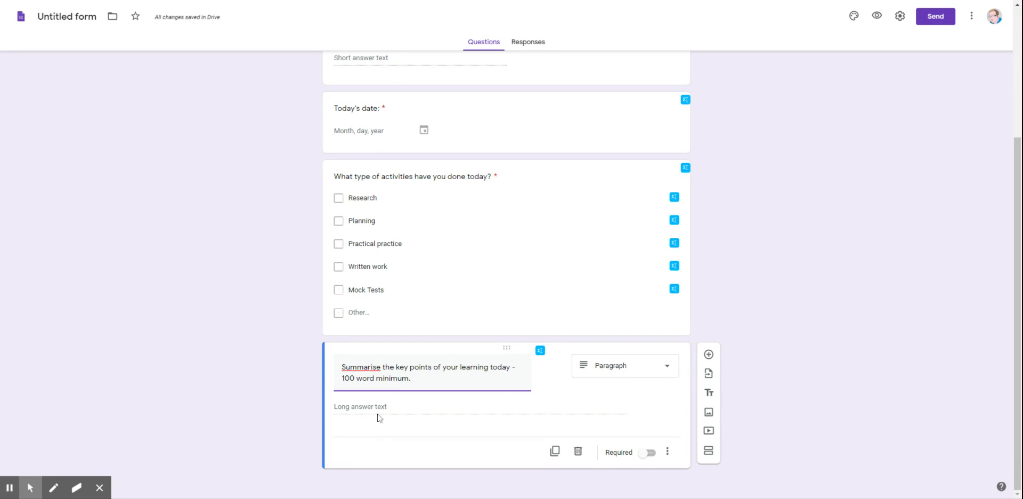
{"action": "left_click", "coordinate": [648, 453]}
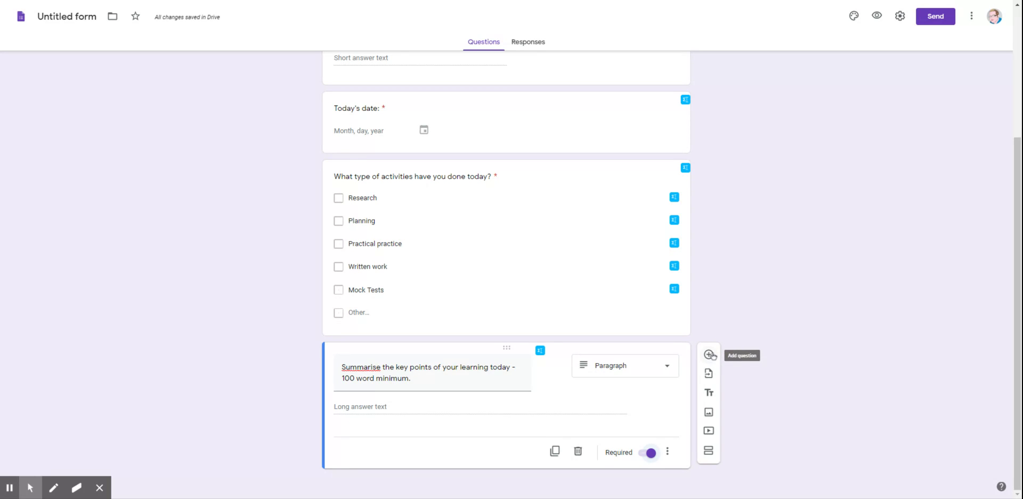
Step: Duplicate the learning summary question and retitle the copy "Summarise the key points of this video - 100 word minimum."
{"action": "left_click", "coordinate": [555, 451]}
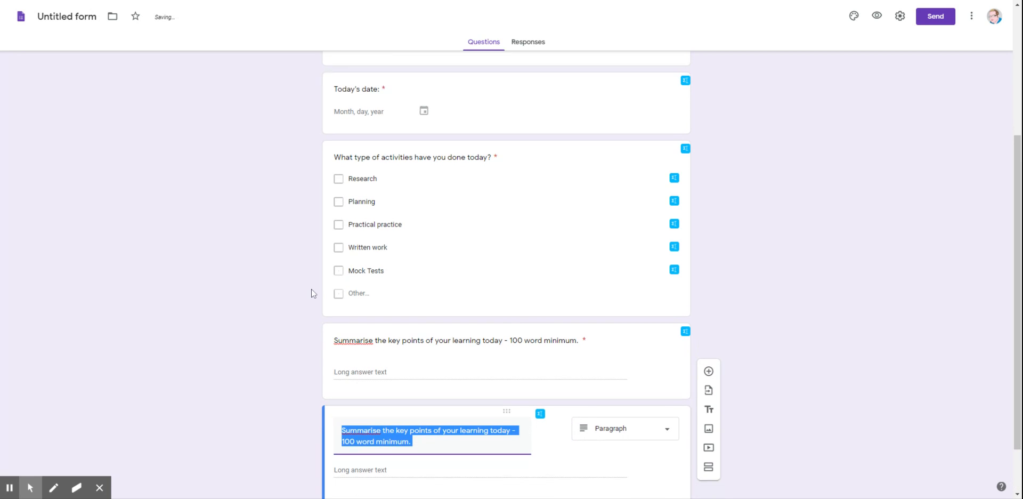
{"action": "left_click", "coordinate": [399, 372]}
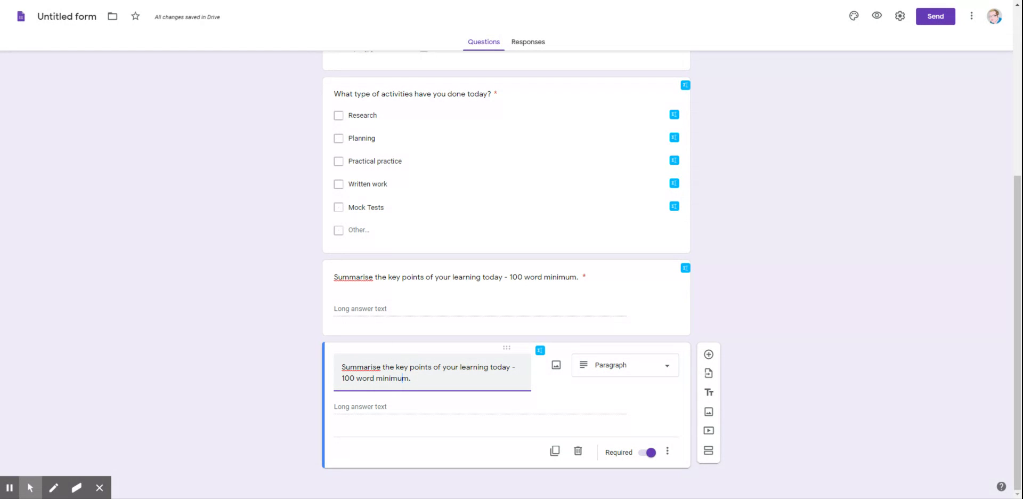
{"action": "left_click_drag", "start_coordinate": [441, 367], "coordinate": [511, 370]}
{"action": "type", "text": "this video"}
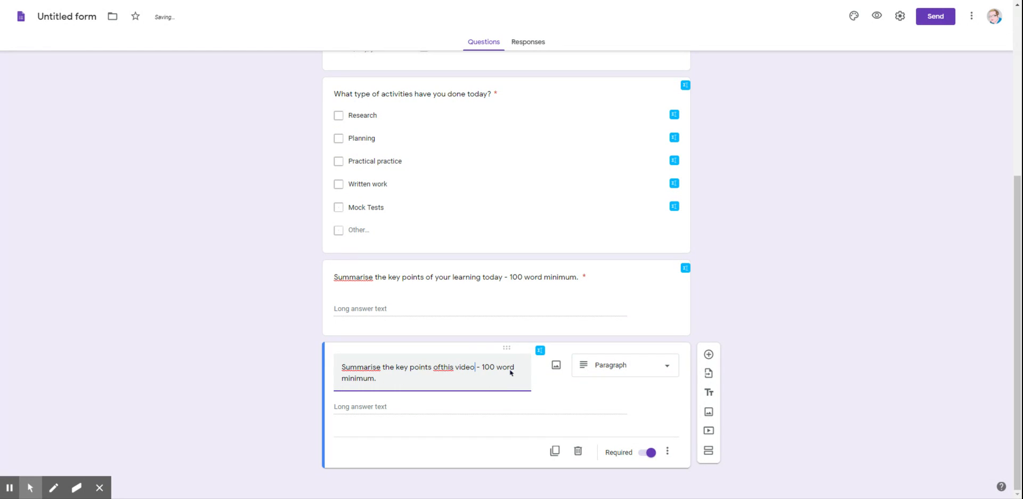
{"action": "left_click", "coordinate": [440, 368]}
{"action": "left_click", "coordinate": [421, 381]}
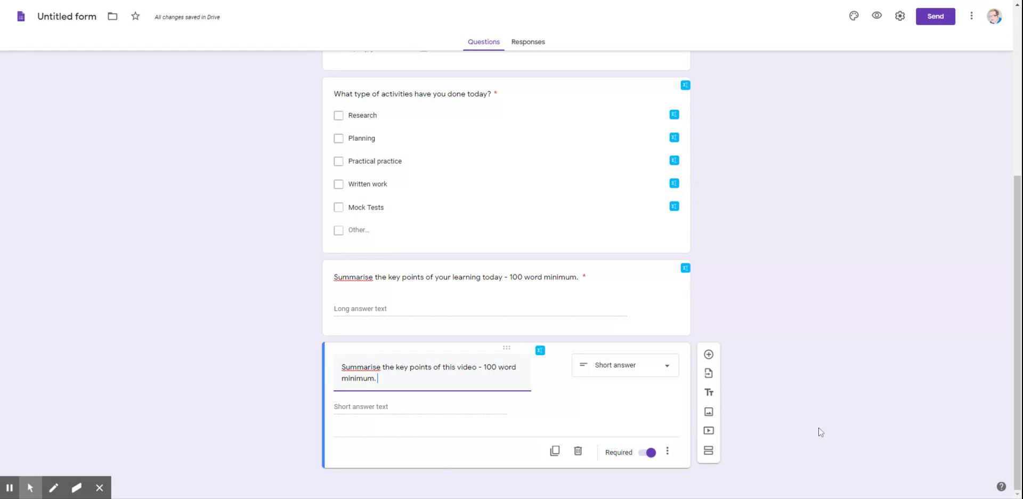
{"action": "left_click", "coordinate": [708, 431]}
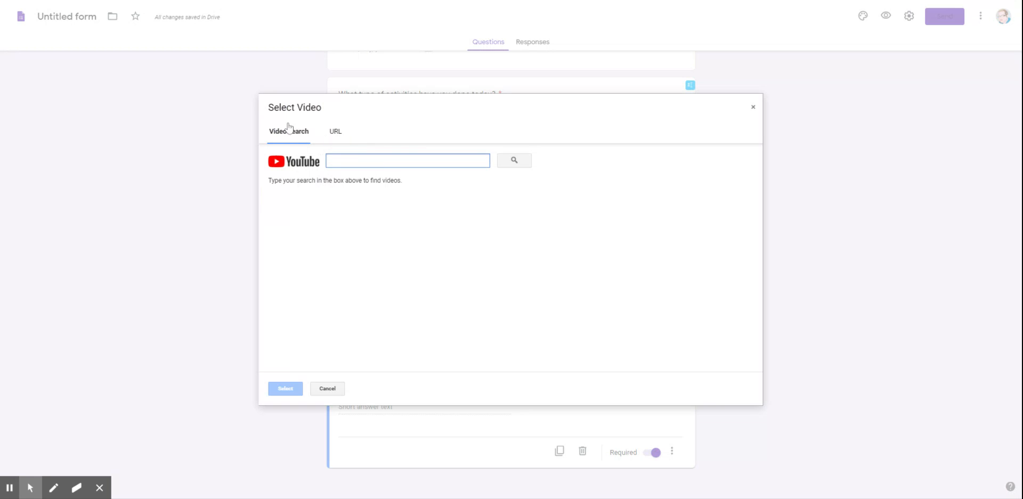
{"action": "left_click", "coordinate": [335, 133]}
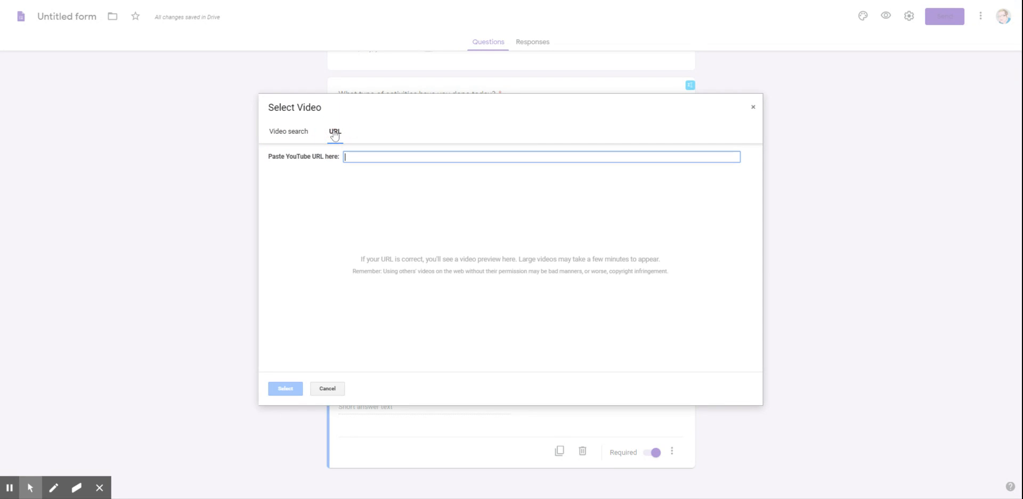
{"action": "left_click", "coordinate": [299, 137]}
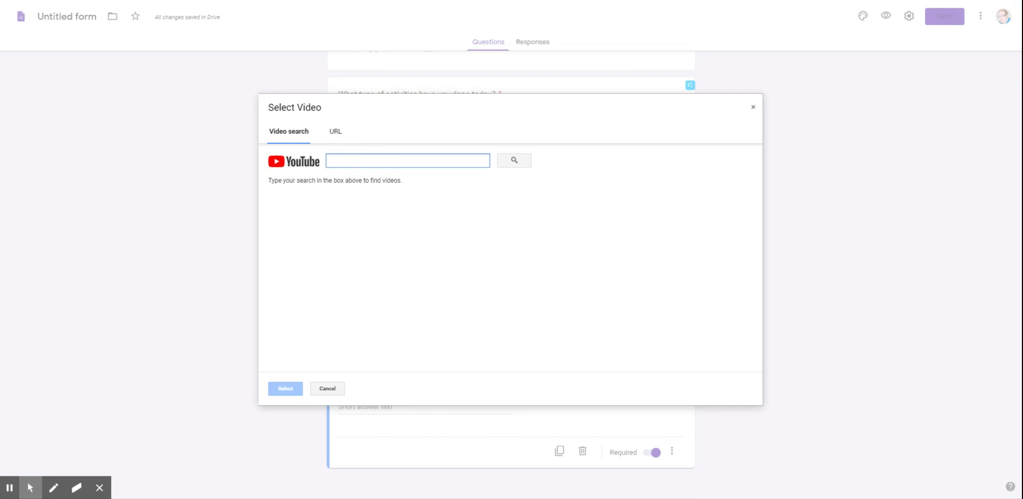
{"action": "type", "text": "https://www.youtube.com/watch?v=U9cqHsiE0vM"}
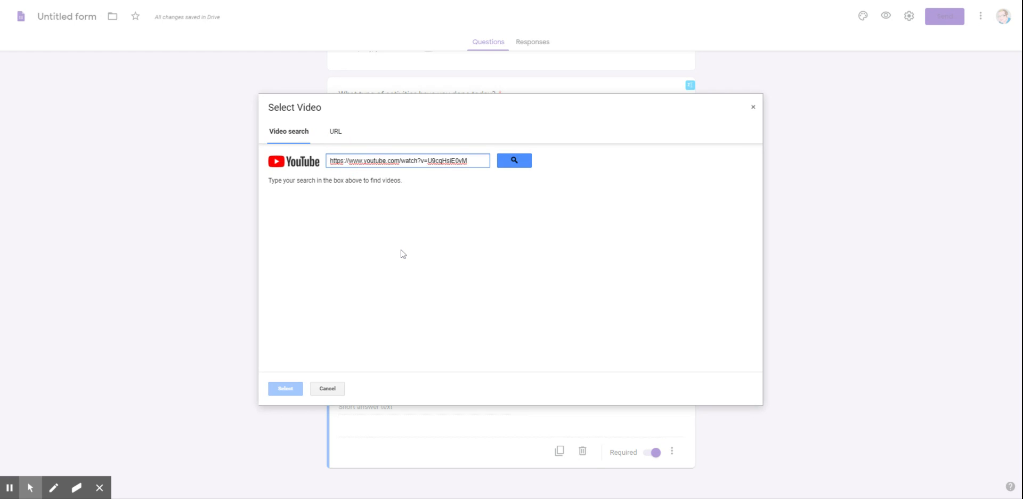
{"action": "left_click", "coordinate": [515, 160]}
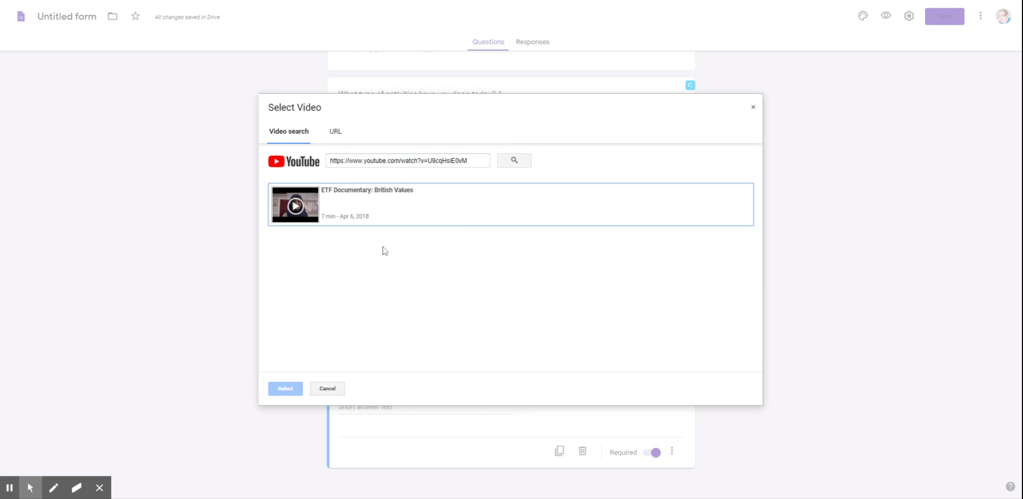
{"action": "left_click", "coordinate": [457, 223]}
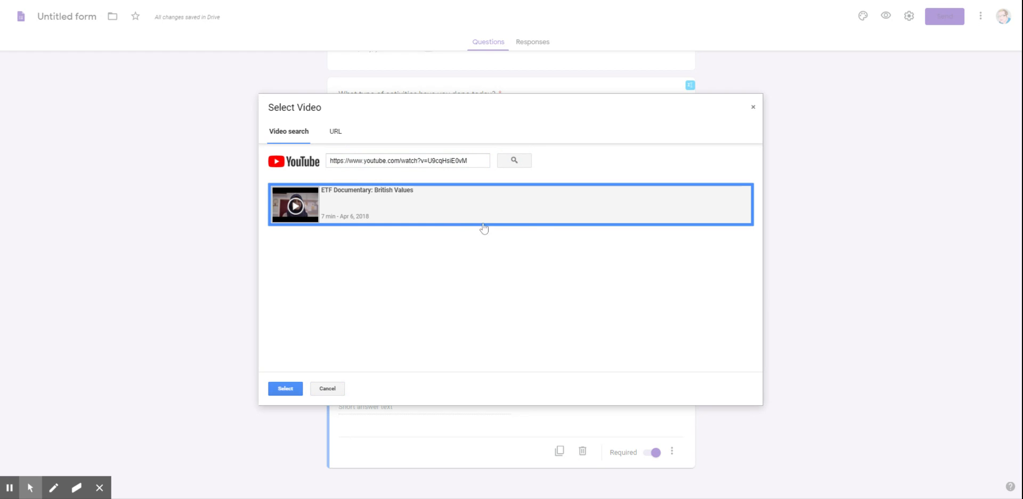
{"action": "left_click", "coordinate": [286, 389]}
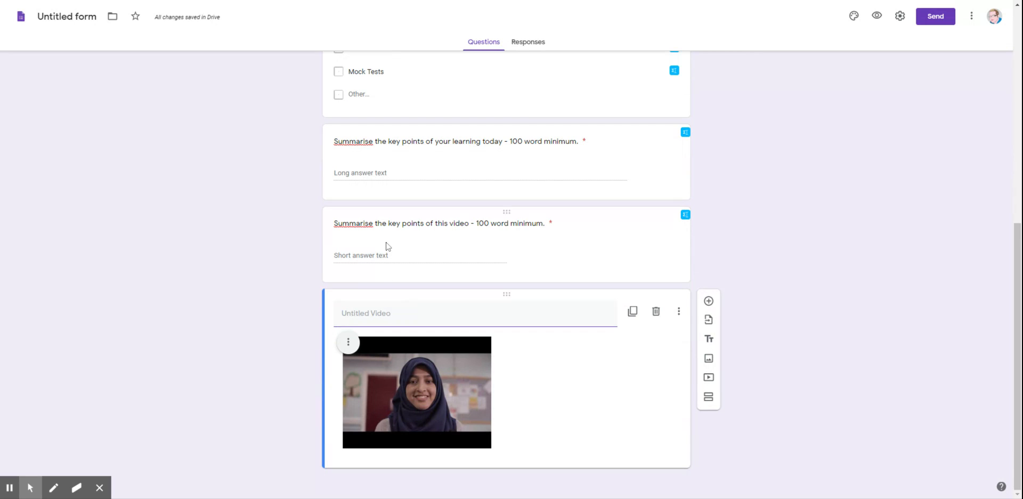
Step: Title the inserted video "Brit Val Vid"
{"action": "type", "text": "Brit Val"}
{"action": "type", "text": " D"}
{"action": "type", "text": "id"}
{"action": "left_click", "coordinate": [627, 400]}
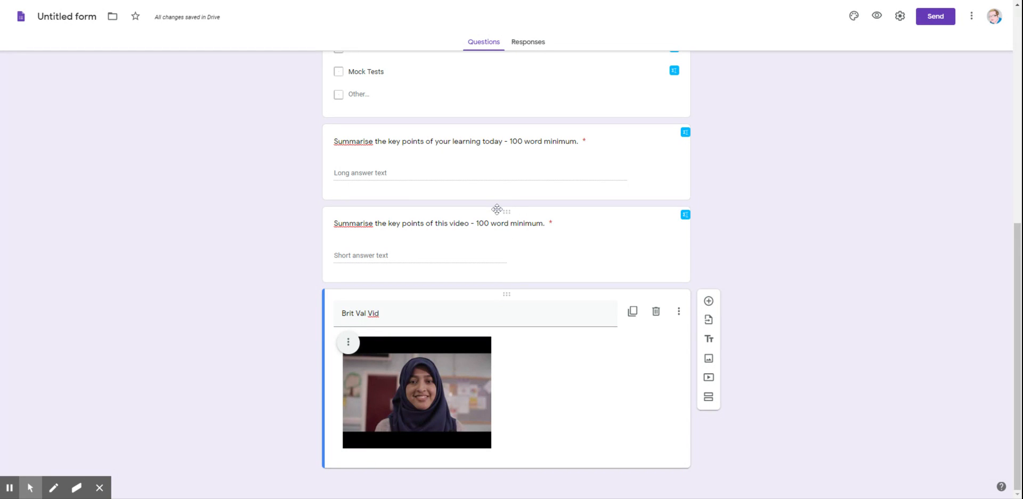
Step: Rearrange the form so the "Brit Val Vid" video sits between the learning summary question and the video summary question
{"action": "left_click", "coordinate": [504, 293]}
{"action": "left_click_drag", "start_coordinate": [504, 294], "coordinate": [504, 197]}
{"action": "left_click_drag", "start_coordinate": [502, 316], "coordinate": [502, 173]}
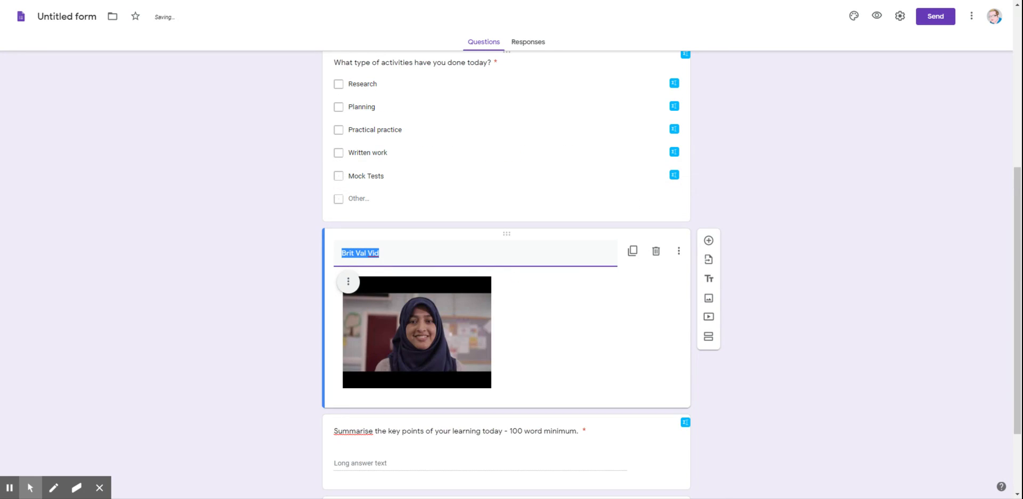
{"action": "scroll", "coordinate": [507, 247], "scroll_direction": "down", "scroll_amount": 2}
{"action": "left_click", "coordinate": [498, 319]}
{"action": "left_click_drag", "start_coordinate": [507, 298], "coordinate": [496, 137]}
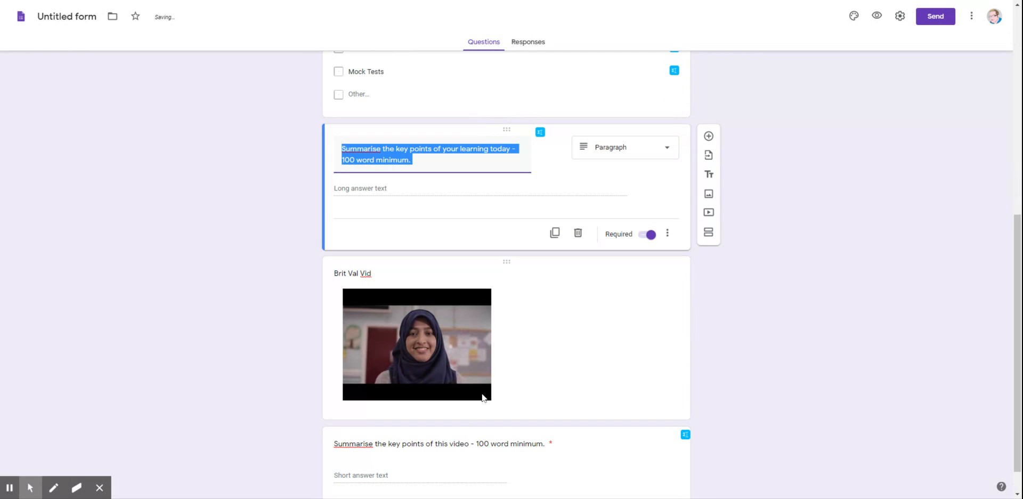
{"action": "scroll", "coordinate": [498, 353], "scroll_direction": "down", "scroll_amount": 1}
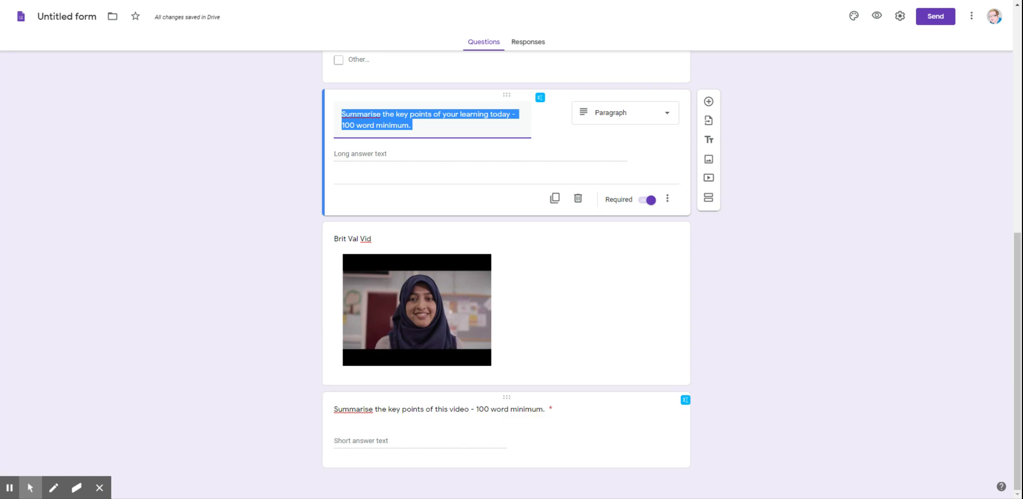
{"action": "left_click", "coordinate": [358, 418]}
{"action": "left_click", "coordinate": [343, 377]}
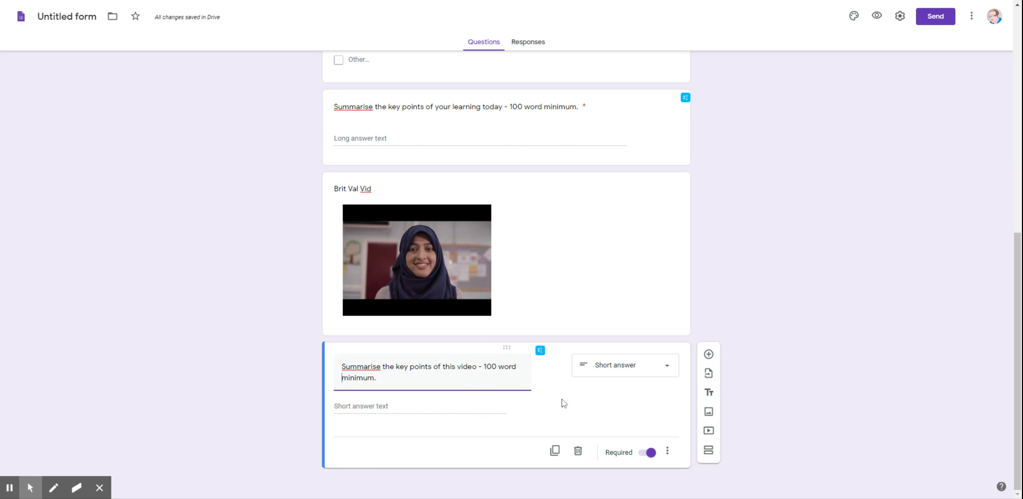
{"action": "double_click", "coordinate": [382, 370]}
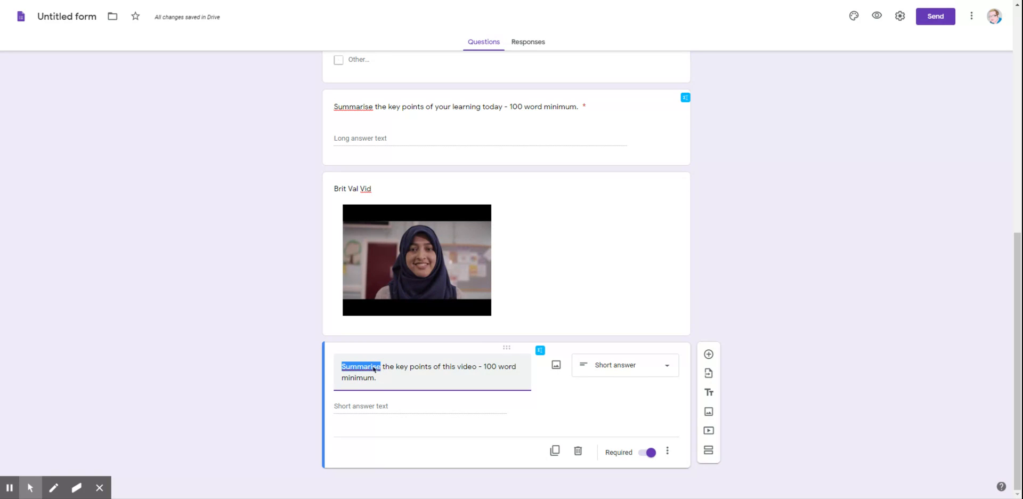
{"action": "left_click", "coordinate": [479, 415]}
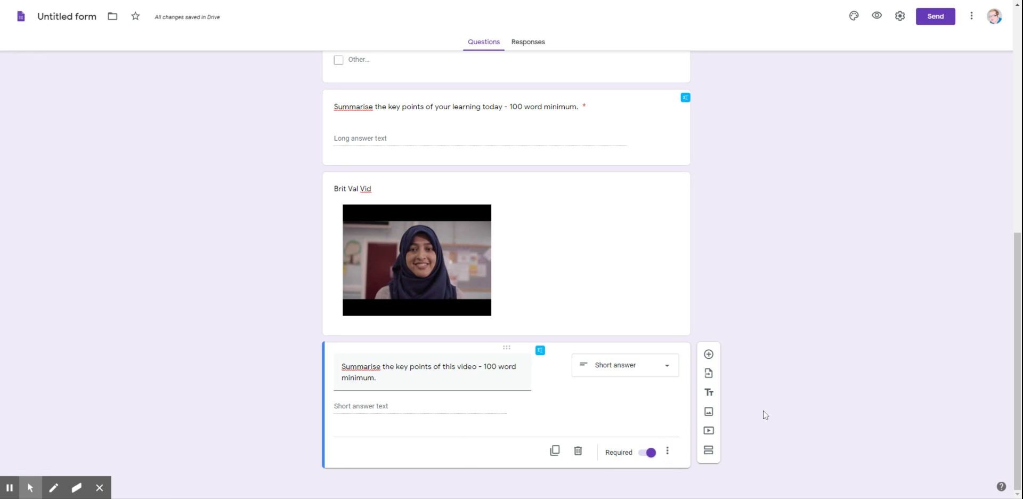
Step: Add a required Multiple choice question at the form's end, titled "Which is the correct answer", with the options Option 1, Option 2 and Option 3
{"action": "left_click", "coordinate": [709, 354]}
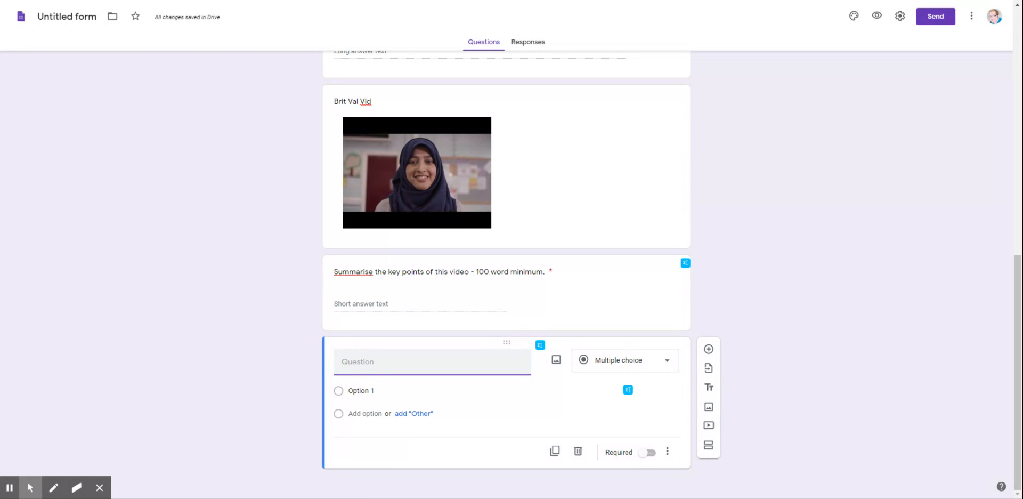
{"action": "type", "text": "Which is the correct answer"}
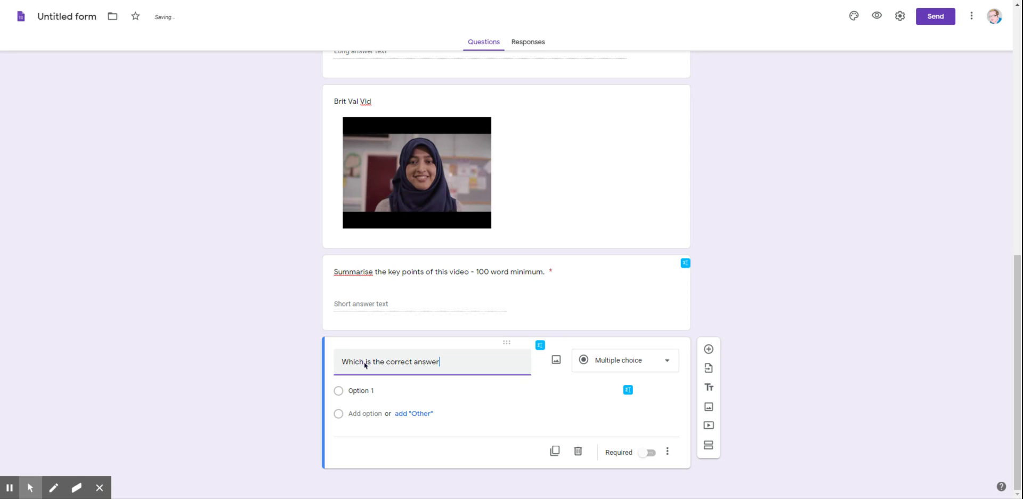
{"action": "left_click", "coordinate": [413, 386]}
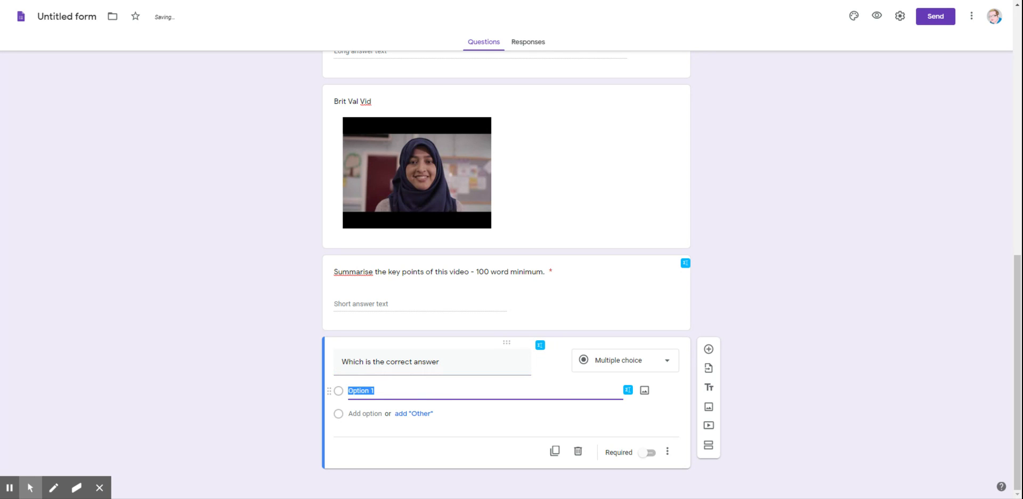
{"action": "key", "text": "Return"}
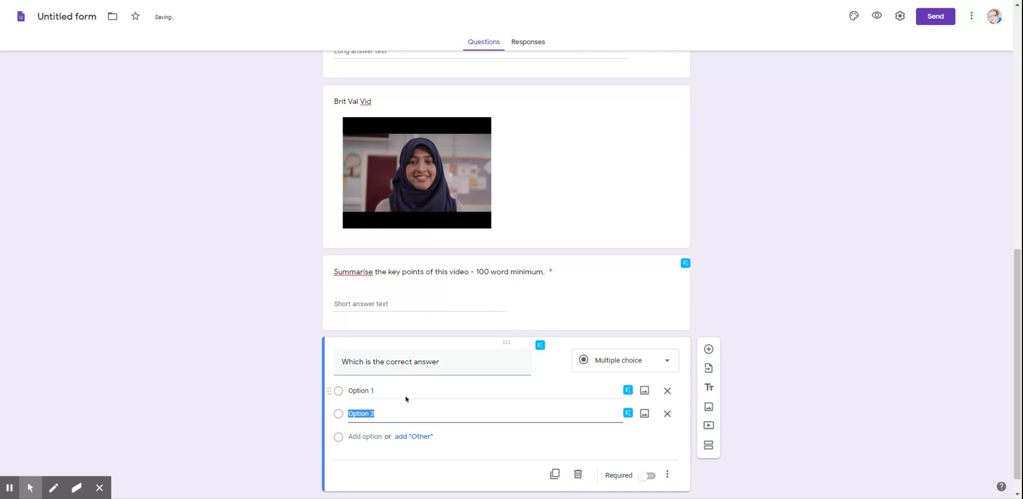
{"action": "key", "text": "Return"}
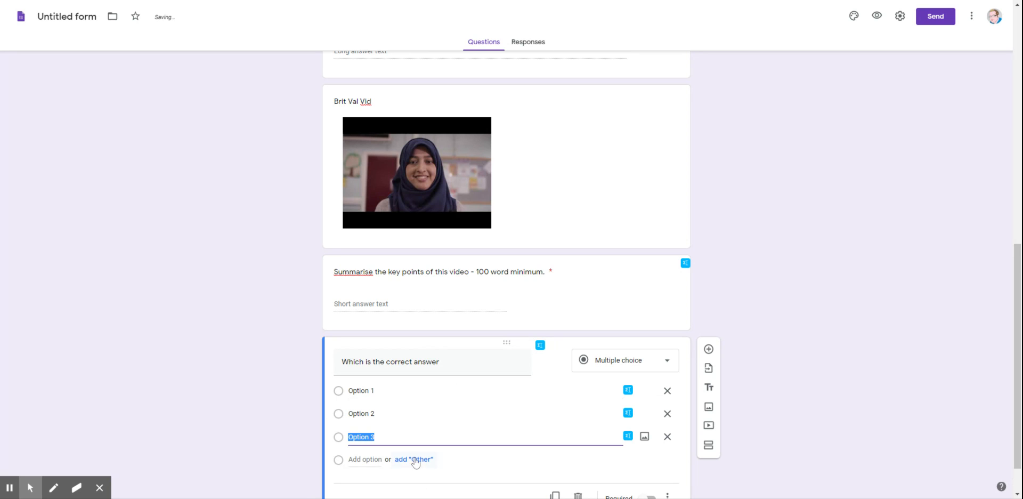
{"action": "scroll", "coordinate": [453, 480], "scroll_direction": "down", "scroll_amount": 1}
{"action": "left_click", "coordinate": [647, 452]}
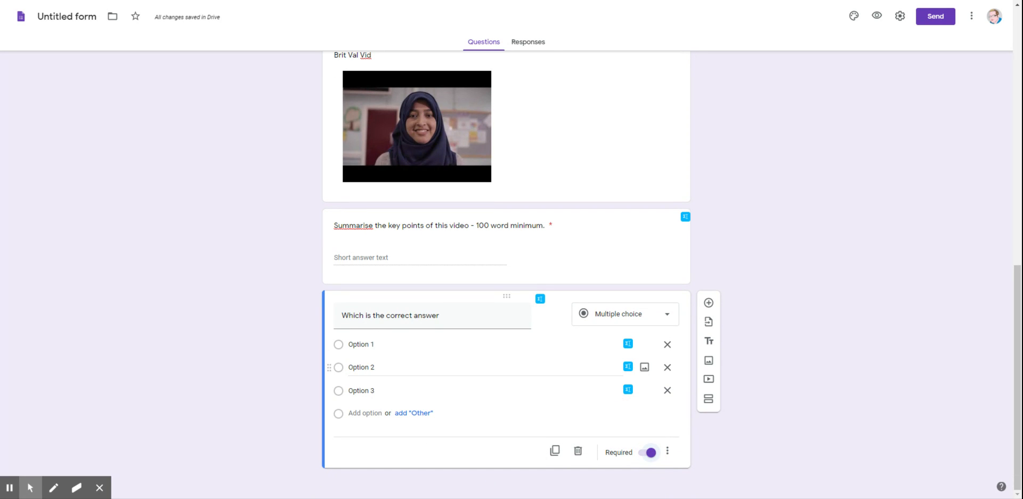
Step: Add a question mark to the multiple-choice question's title so it reads "Which is the correct answer?"
{"action": "left_click", "coordinate": [373, 368]}
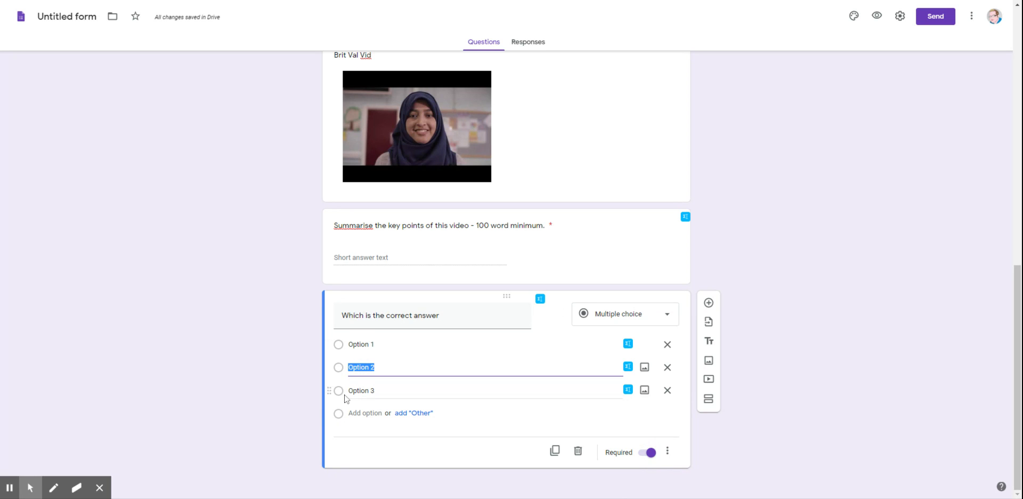
{"action": "left_click", "coordinate": [469, 315]}
{"action": "left_click", "coordinate": [469, 314]}
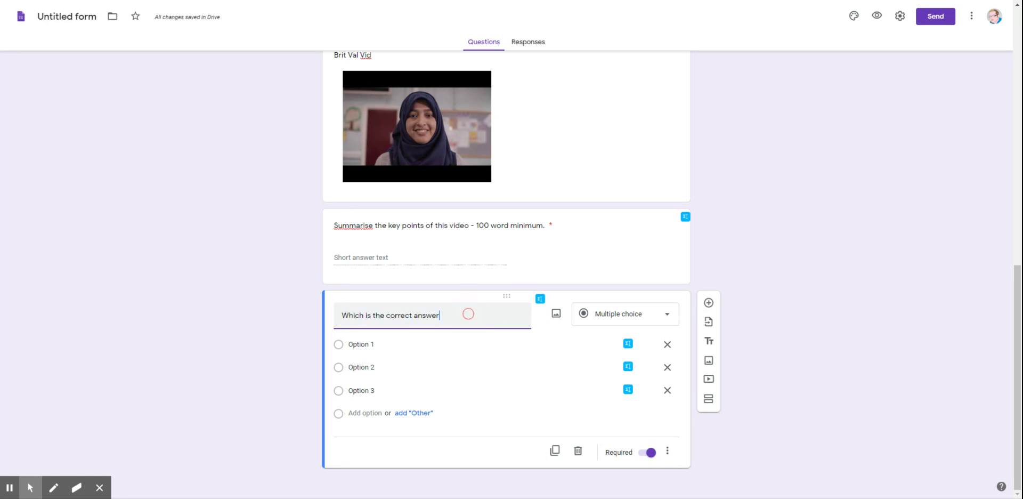
{"action": "type", "text": "?"}
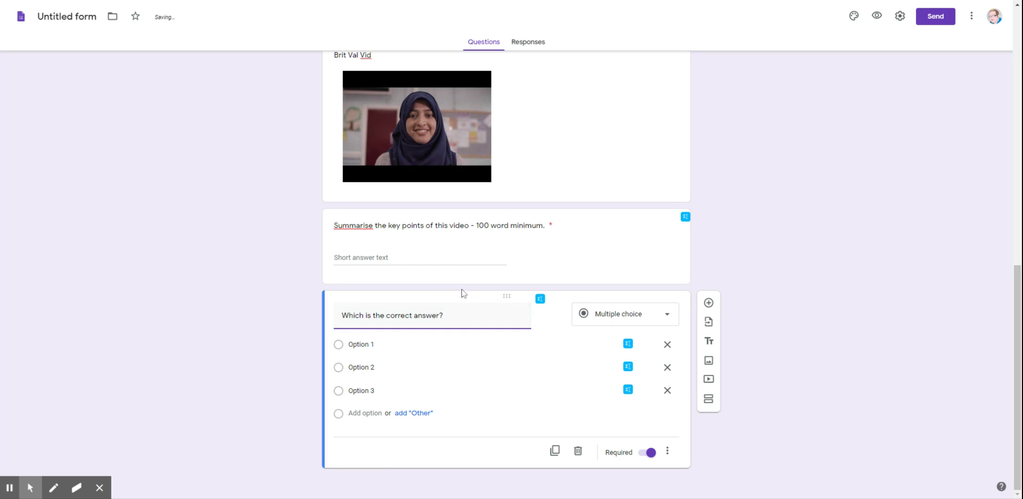
Step: Review the whole form, from the title and student details to the video and multiple-choice question
{"action": "scroll", "coordinate": [579, 433], "scroll_direction": "up", "scroll_amount": 1}
{"action": "scroll", "coordinate": [578, 434], "scroll_direction": "up", "scroll_amount": 10}
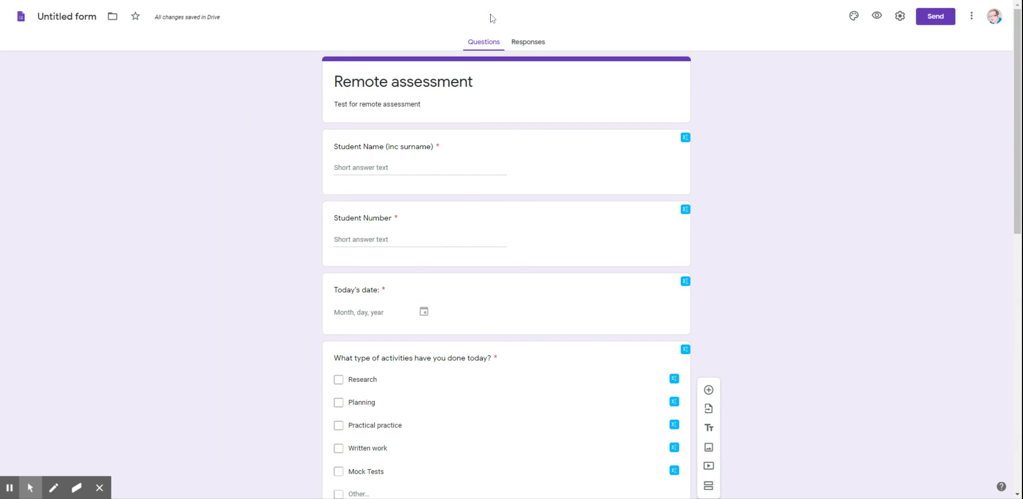
{"action": "scroll", "coordinate": [521, 171], "scroll_direction": "down", "scroll_amount": 6}
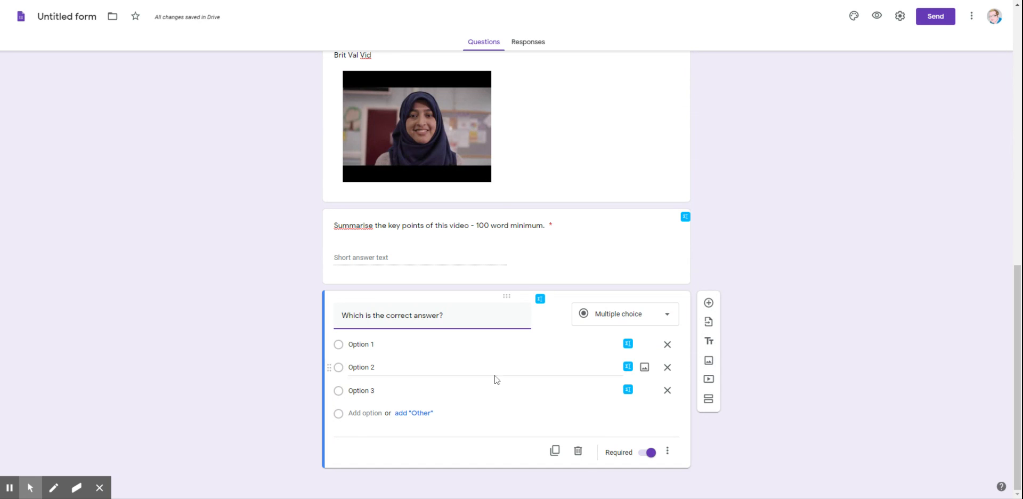
{"action": "left_click", "coordinate": [580, 253]}
{"action": "left_click", "coordinate": [567, 134]}
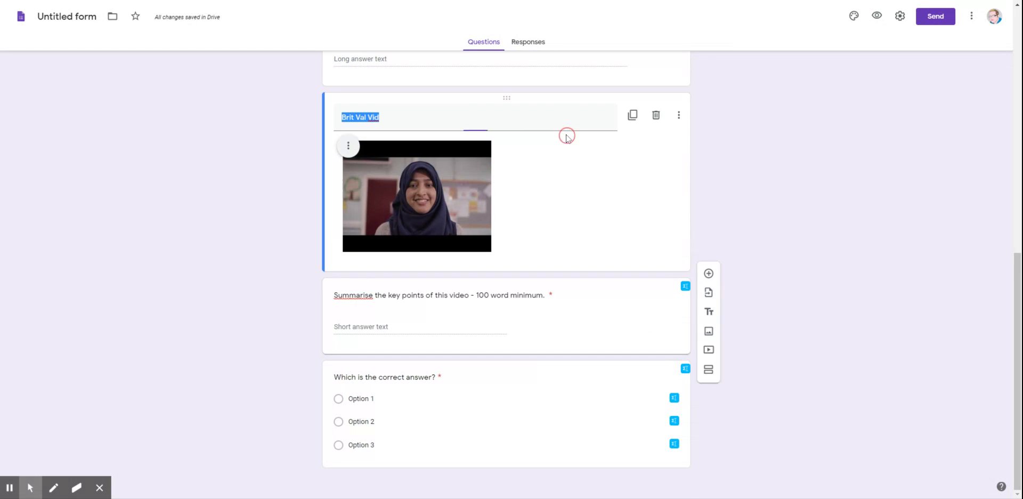
{"action": "scroll", "coordinate": [585, 245], "scroll_direction": "up", "scroll_amount": 5}
{"action": "left_click", "coordinate": [584, 245]}
{"action": "scroll", "coordinate": [918, 345], "scroll_direction": "up", "scroll_amount": 5}
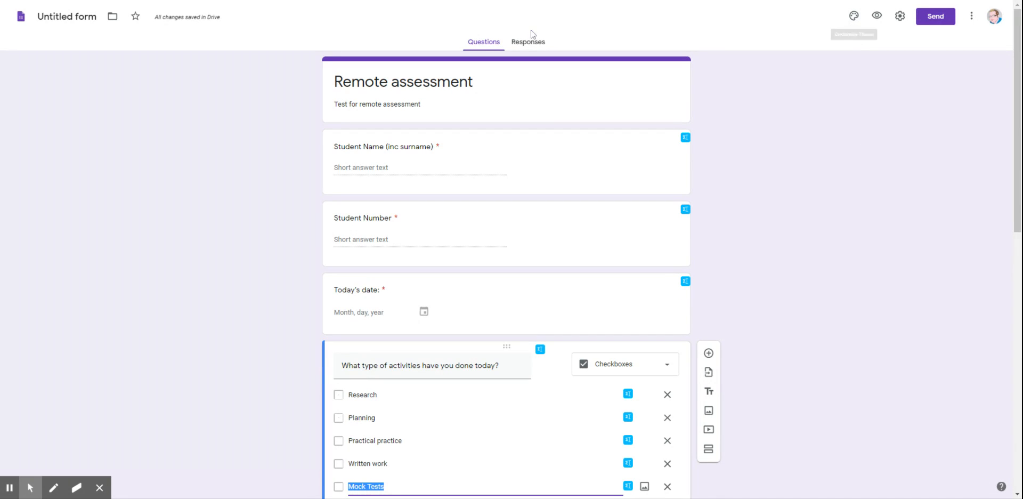
Step: Copy the form's full-length link for sharing, with automatic email collection and URL shortening switched off
{"action": "left_click", "coordinate": [933, 17]}
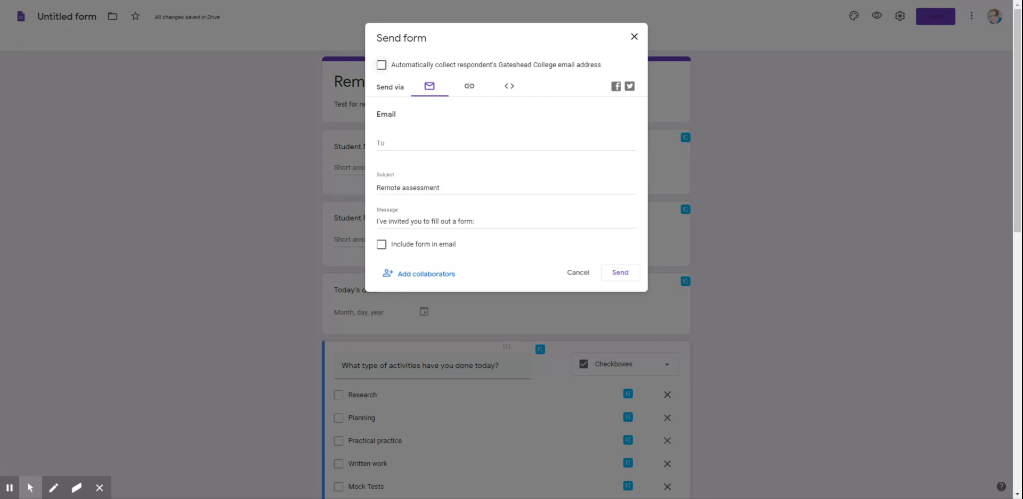
{"action": "left_click", "coordinate": [382, 65]}
{"action": "left_click", "coordinate": [470, 89]}
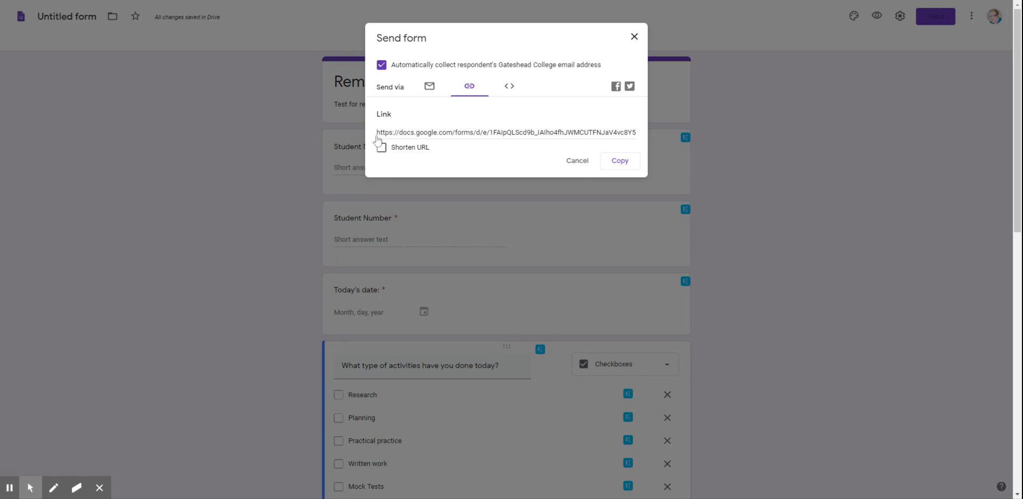
{"action": "left_click", "coordinate": [381, 66]}
{"action": "left_click", "coordinate": [382, 148]}
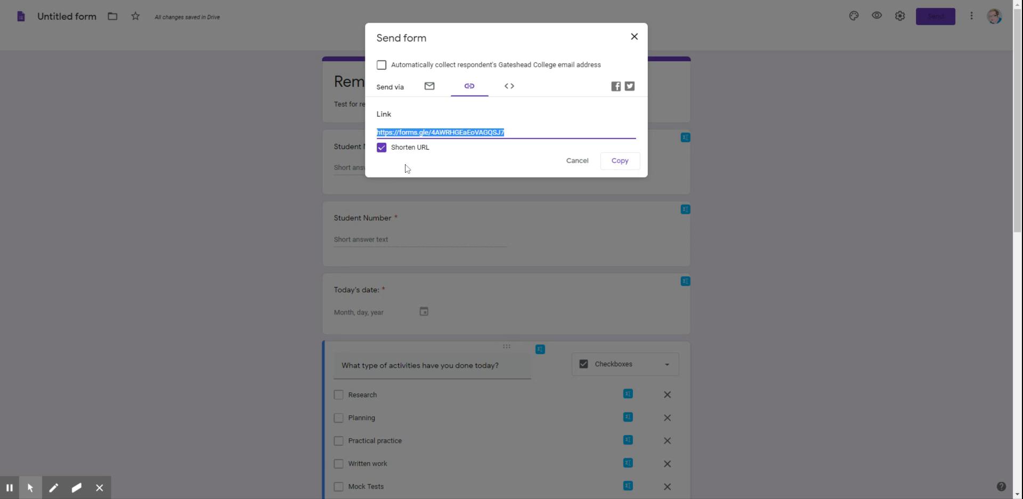
{"action": "left_click", "coordinate": [381, 148]}
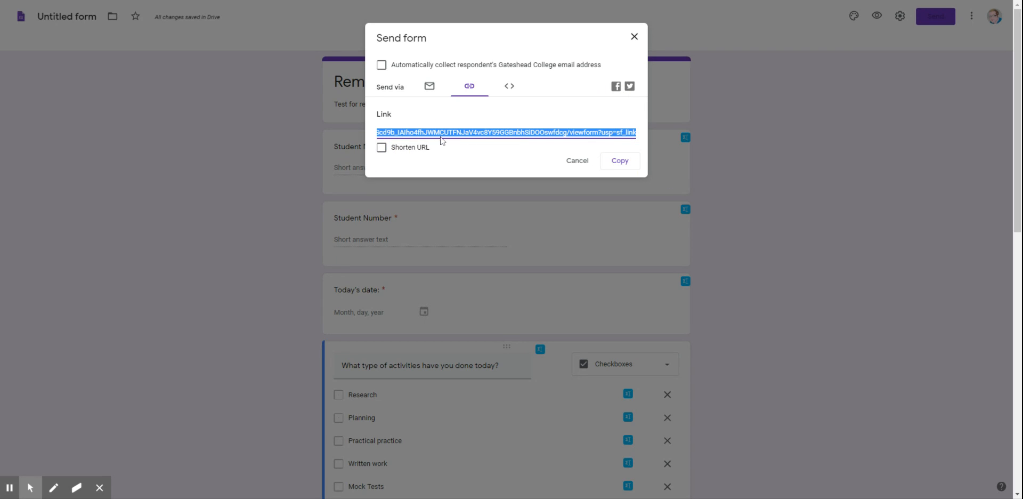
{"action": "left_click", "coordinate": [611, 167]}
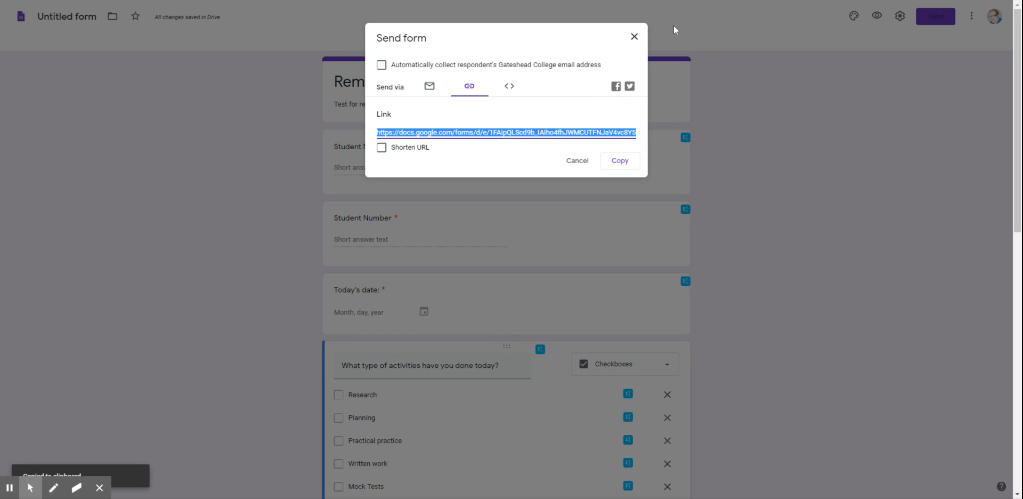
{"action": "left_click", "coordinate": [634, 38]}
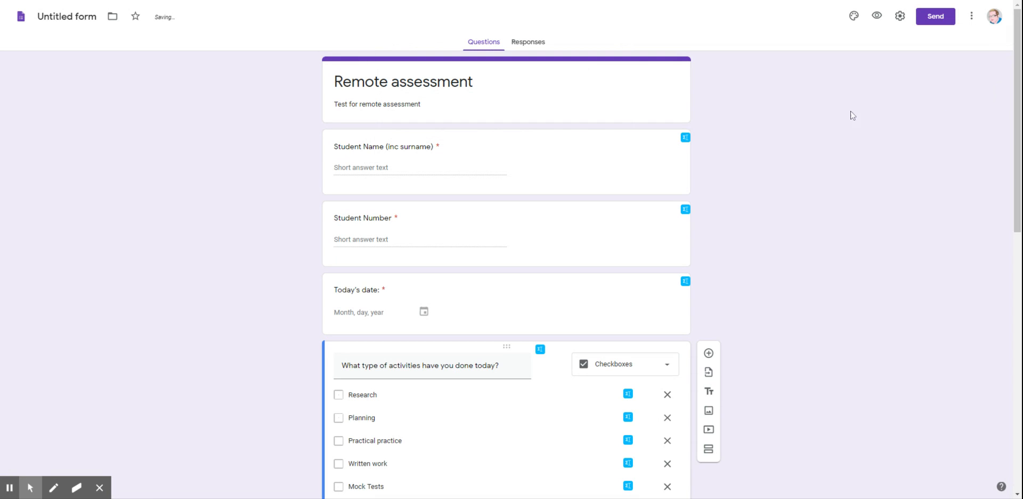
Step: Preview the form and review the summary of submitted responses for all questions, including the charts
{"action": "left_click", "coordinate": [875, 19]}
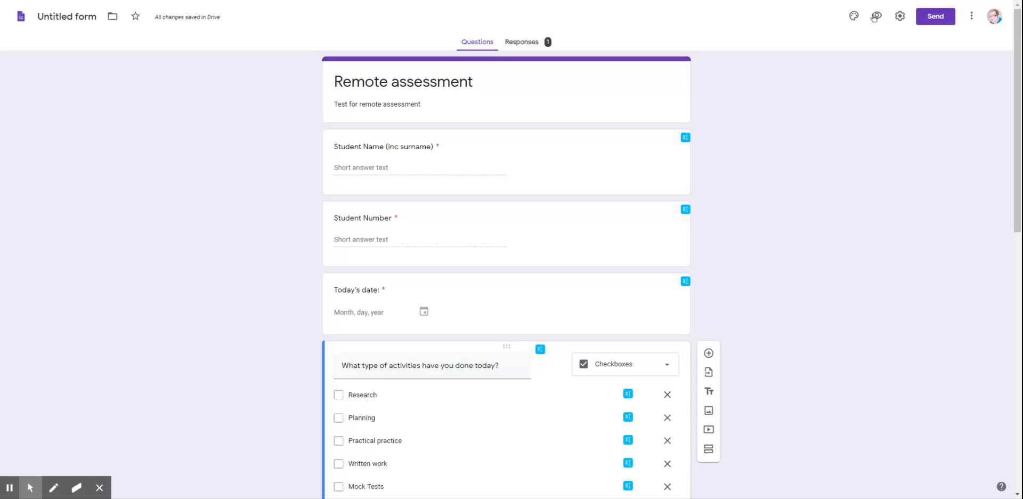
{"action": "left_click", "coordinate": [529, 43]}
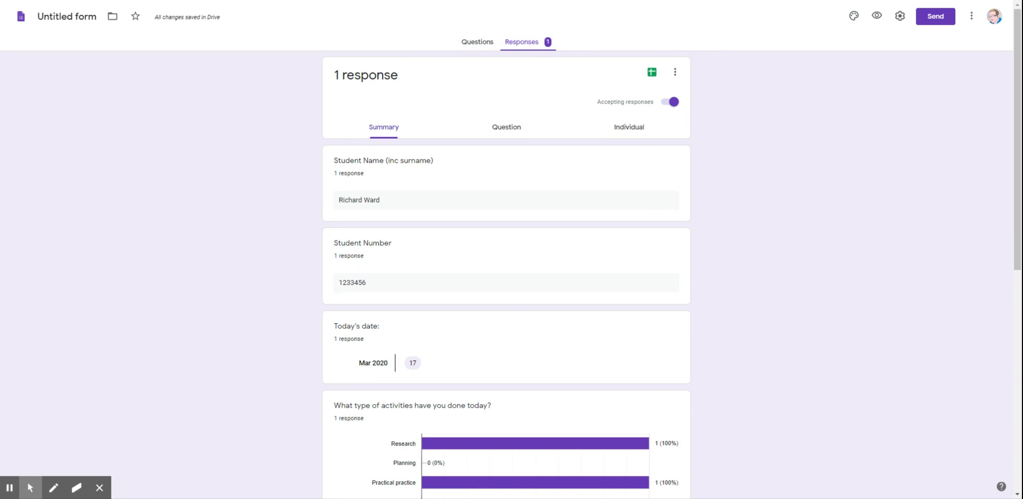
{"action": "mouse_move", "coordinate": [8, 488]}
{"action": "scroll", "coordinate": [521, 133], "scroll_direction": "down", "scroll_amount": 3}
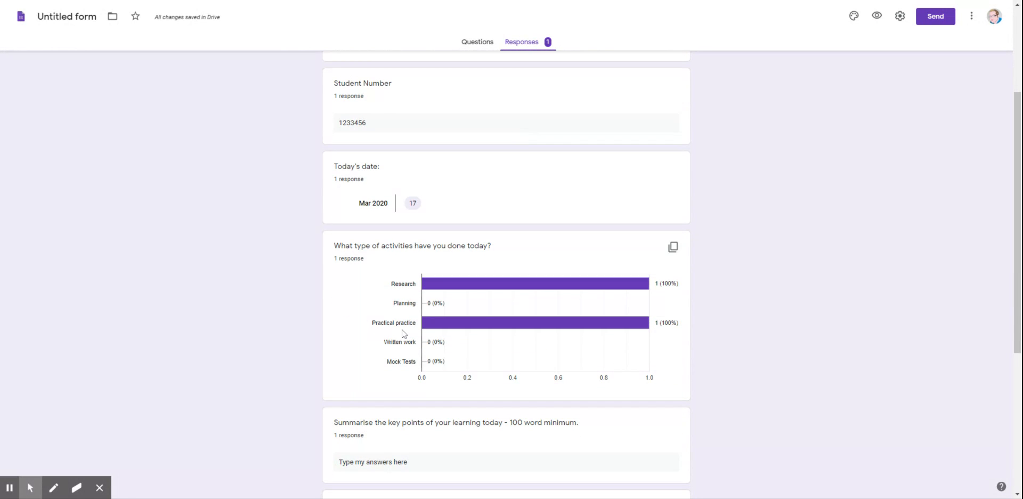
{"action": "mouse_move", "coordinate": [643, 329]}
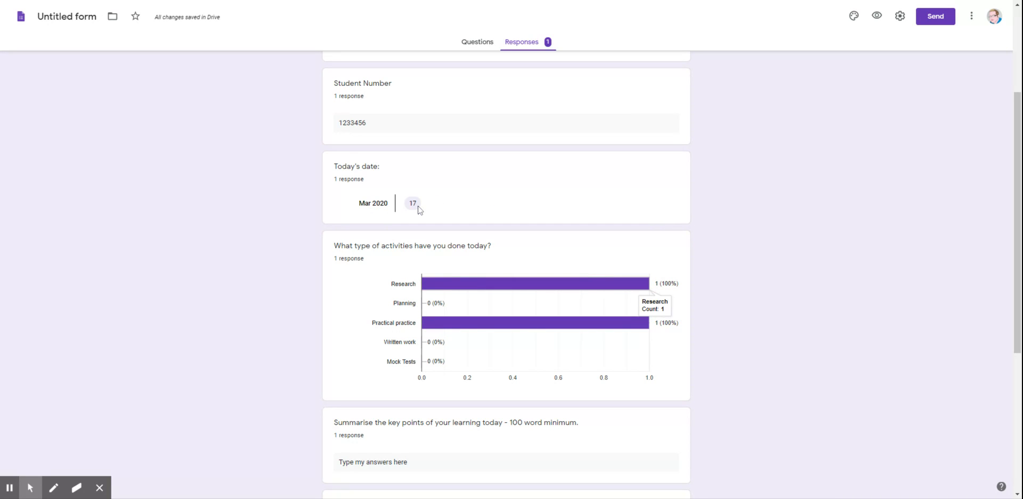
{"action": "scroll", "coordinate": [454, 213], "scroll_direction": "down", "scroll_amount": 5}
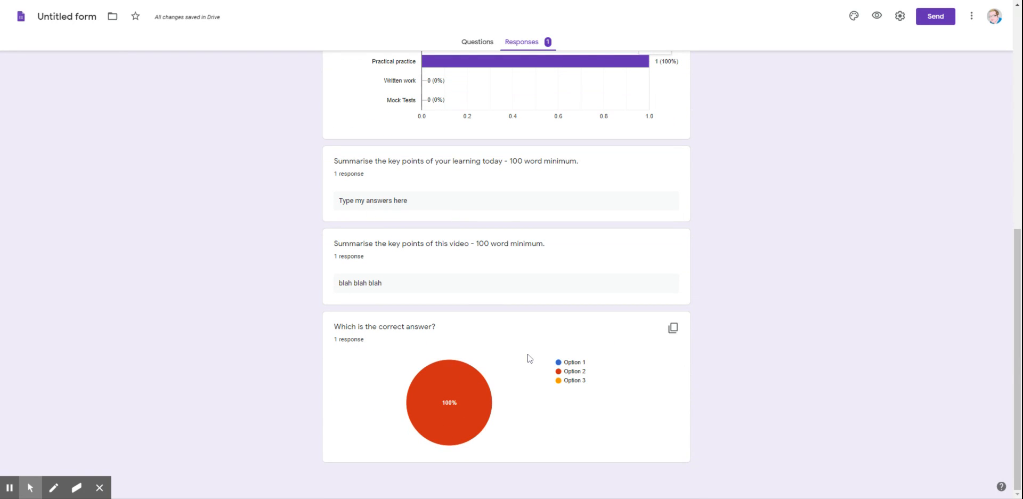
{"action": "mouse_move", "coordinate": [410, 406]}
{"action": "scroll", "coordinate": [676, 377], "scroll_direction": "up", "scroll_amount": 8}
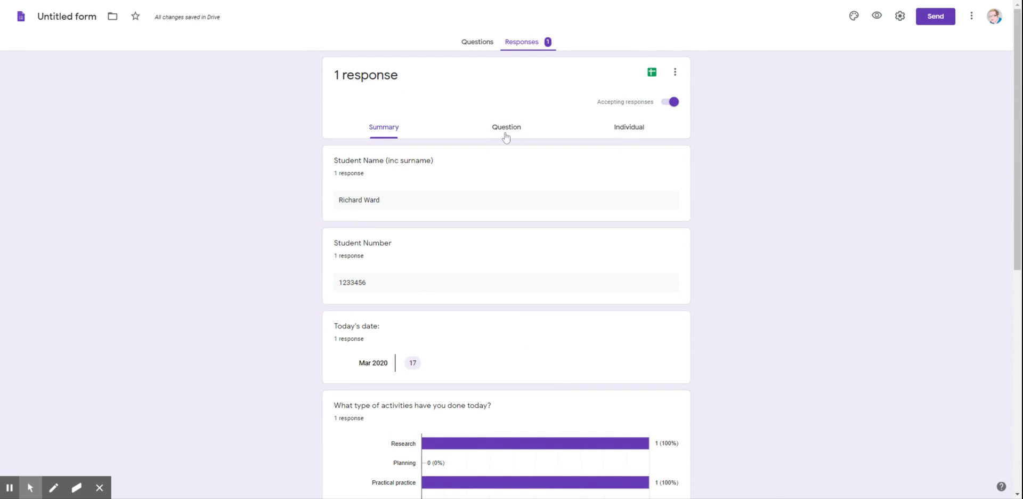
Step: Browse the responses question by question, starting with Student Name (inc surname)
{"action": "left_click", "coordinate": [504, 133]}
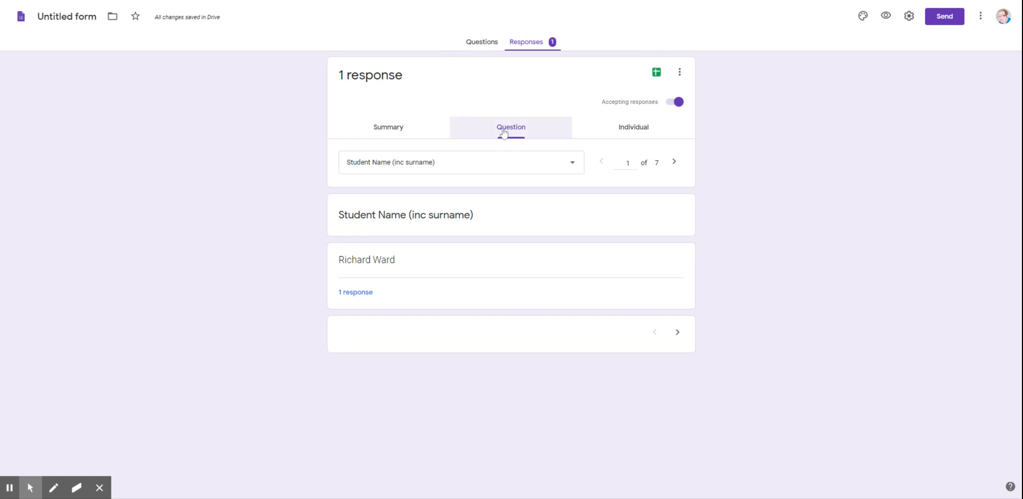
{"action": "left_click", "coordinate": [674, 163]}
{"action": "left_click", "coordinate": [675, 162]}
{"action": "left_click", "coordinate": [674, 162]}
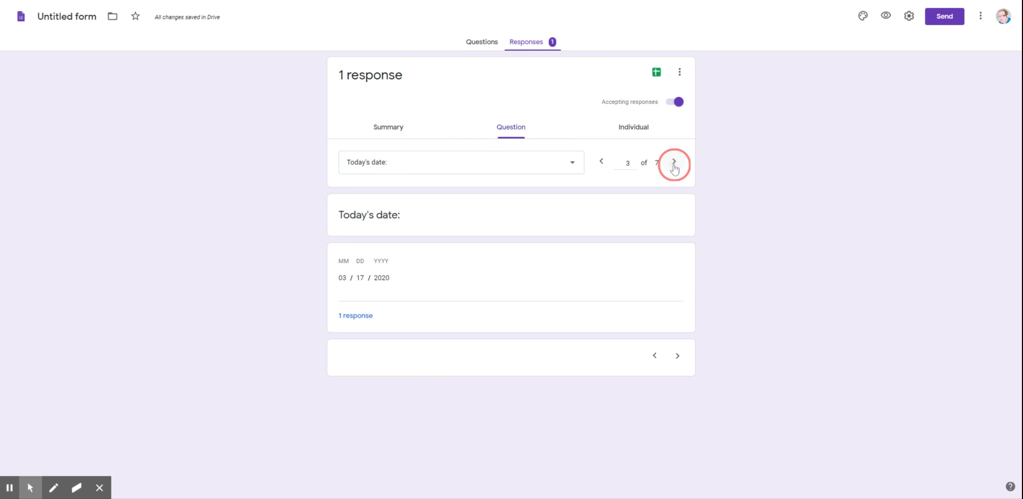
Step: Review the individual response, checking all answers from the student details to the multiple-choice question
{"action": "left_click", "coordinate": [654, 126]}
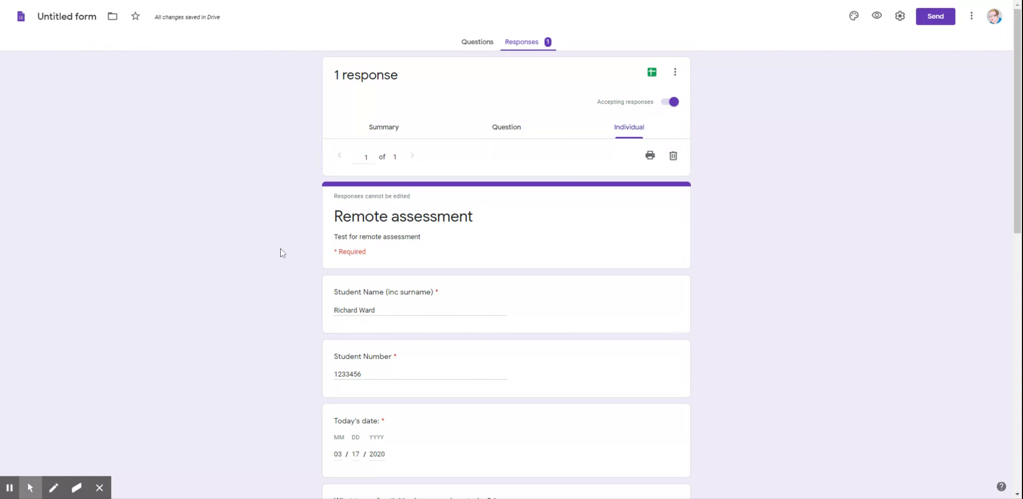
{"action": "scroll", "coordinate": [305, 205], "scroll_direction": "down", "scroll_amount": 6}
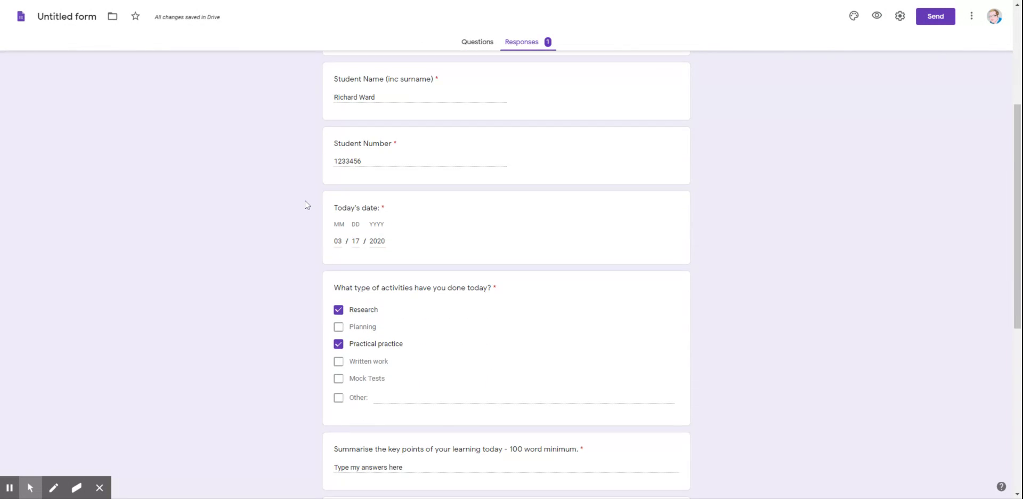
{"action": "scroll", "coordinate": [306, 204], "scroll_direction": "down", "scroll_amount": 5}
{"action": "scroll", "coordinate": [305, 203], "scroll_direction": "up", "scroll_amount": 8}
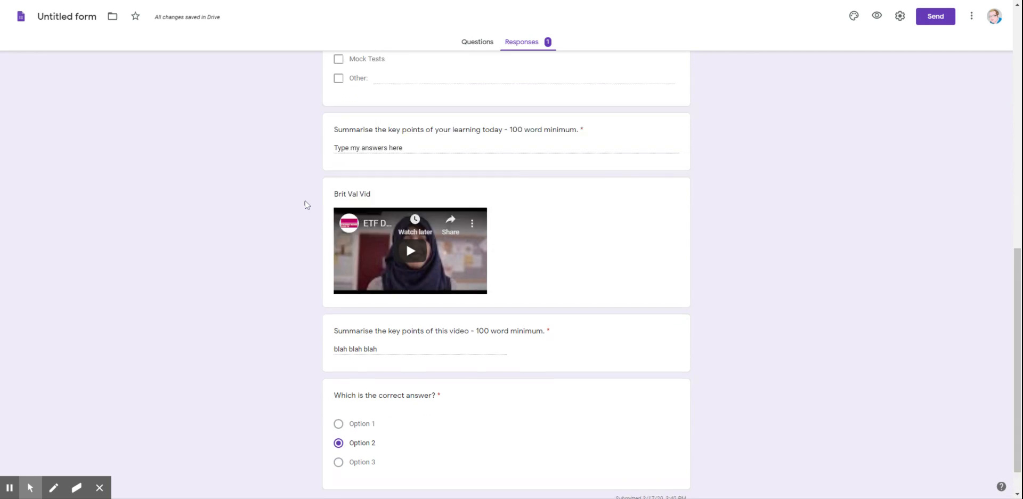
{"action": "scroll", "coordinate": [305, 209], "scroll_direction": "up", "scroll_amount": 3}
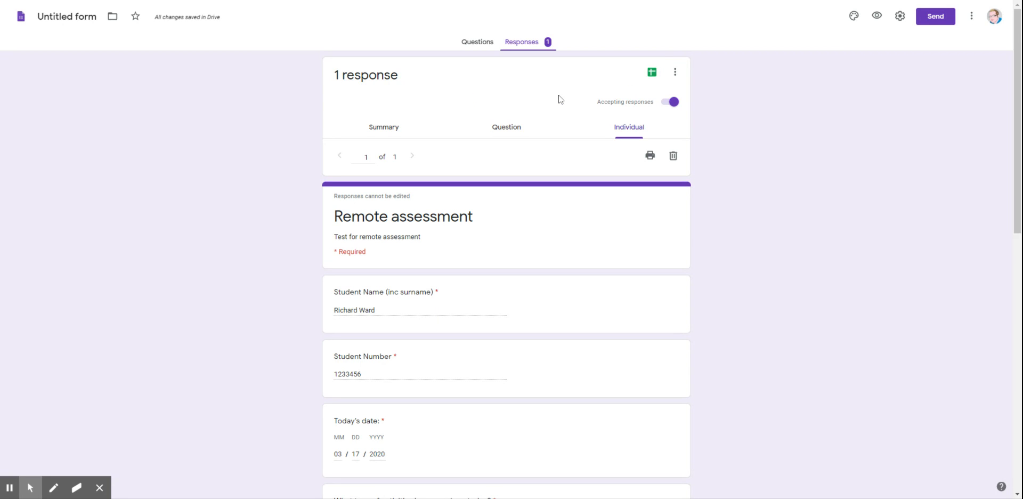
{"action": "left_click", "coordinate": [651, 72]}
Step: Apply a cyan theme colour and insert the illustrated bookshelf image from the Work and School themes as the form's header
{"action": "left_click", "coordinate": [854, 17]}
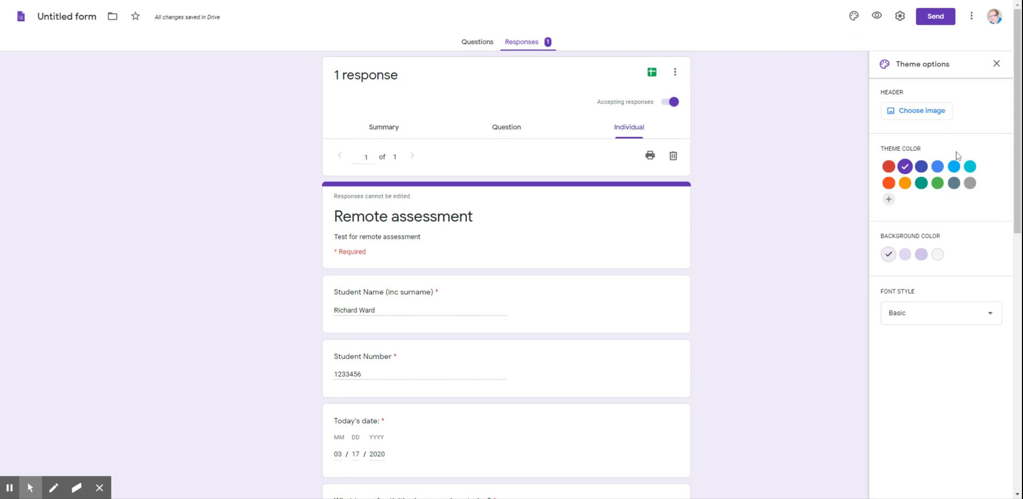
{"action": "left_click", "coordinate": [971, 168]}
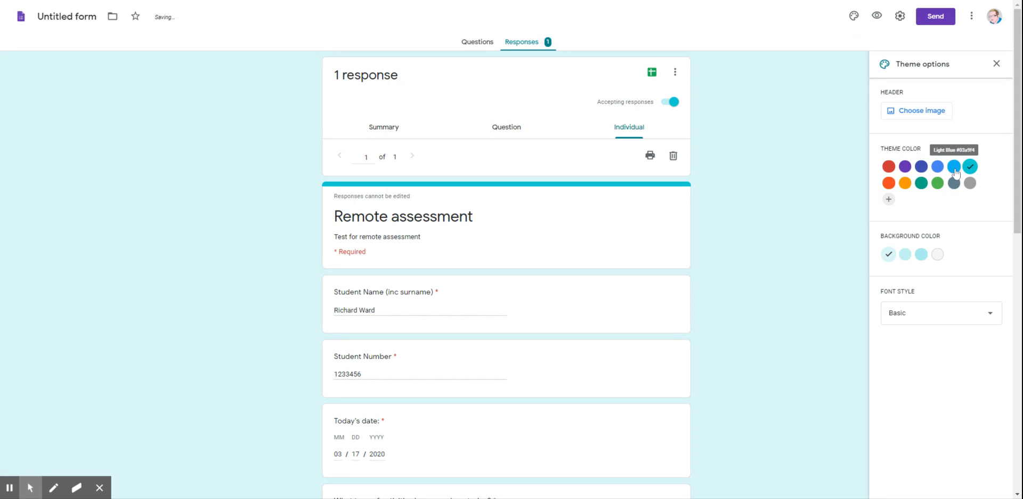
{"action": "left_click", "coordinate": [892, 111]}
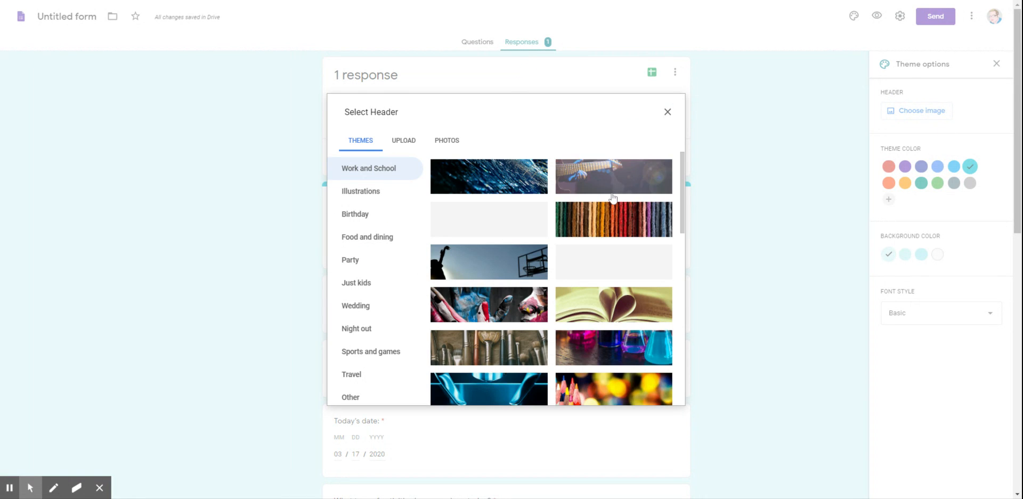
{"action": "scroll", "coordinate": [574, 180], "scroll_direction": "down", "scroll_amount": 5}
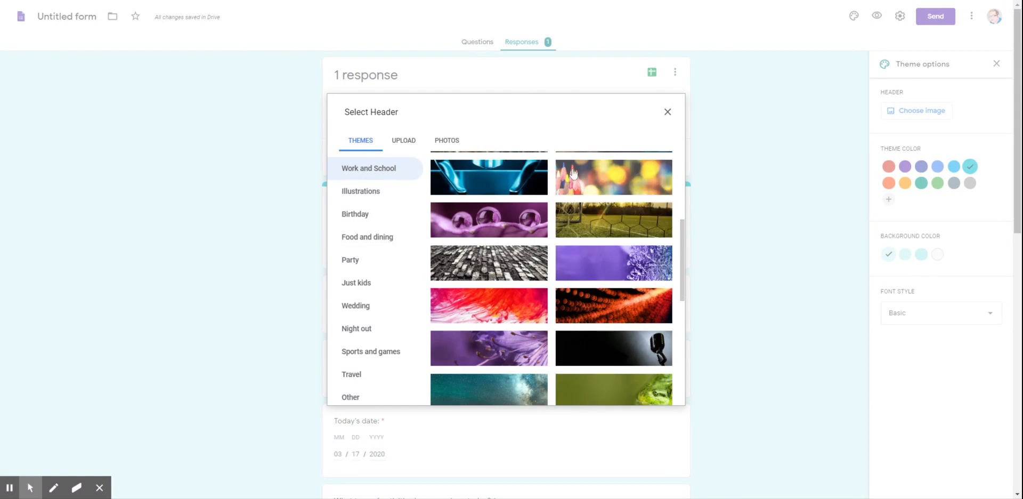
{"action": "scroll", "coordinate": [574, 180], "scroll_direction": "down", "scroll_amount": 5}
{"action": "scroll", "coordinate": [586, 267], "scroll_direction": "down", "scroll_amount": 3}
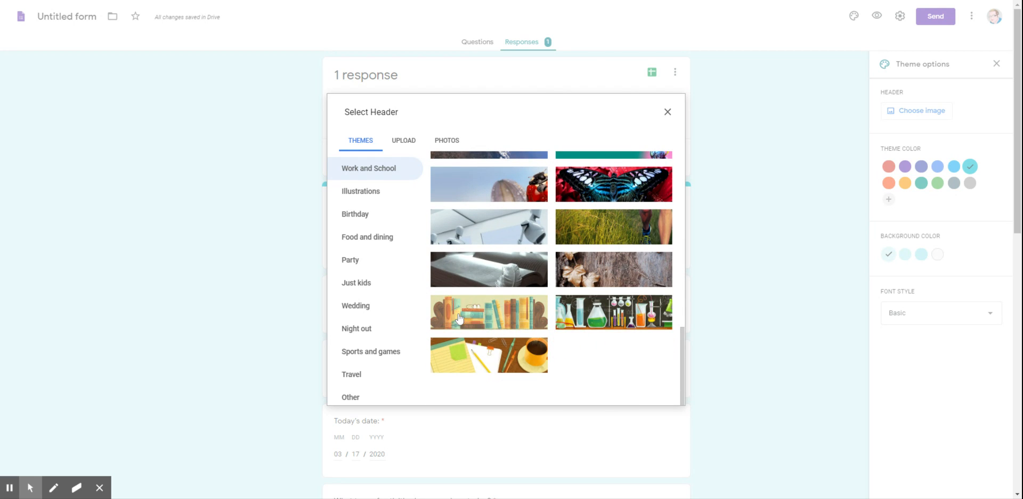
{"action": "left_click", "coordinate": [488, 311]}
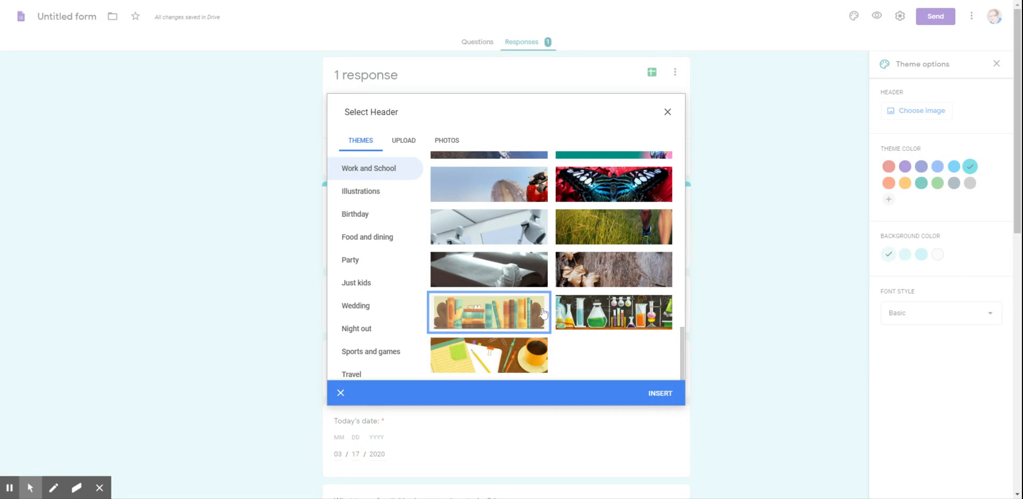
{"action": "left_click", "coordinate": [664, 393]}
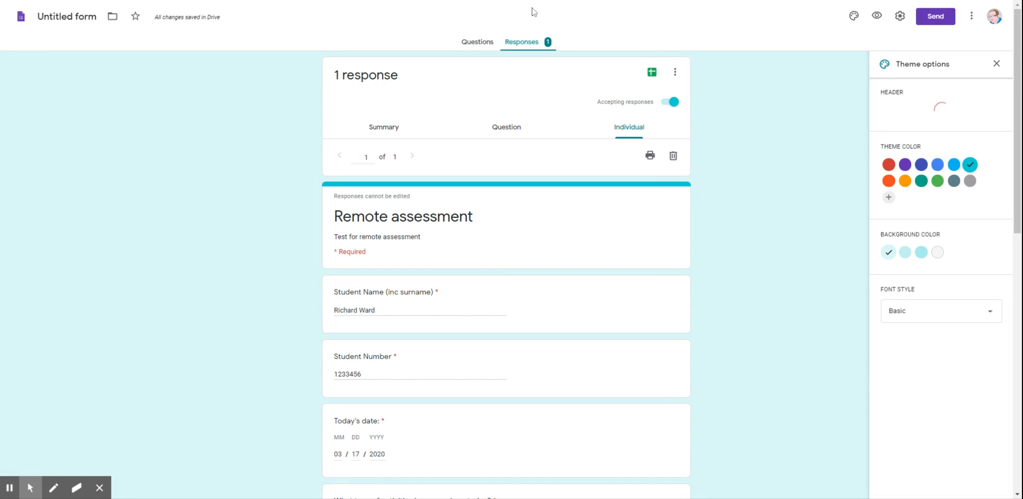
{"action": "left_click", "coordinate": [464, 43]}
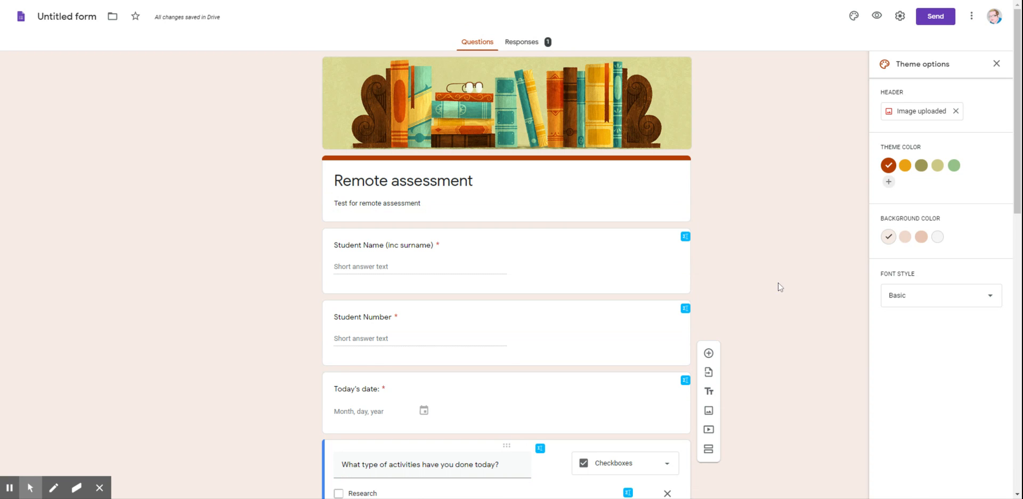
{"action": "left_click", "coordinate": [961, 292]}
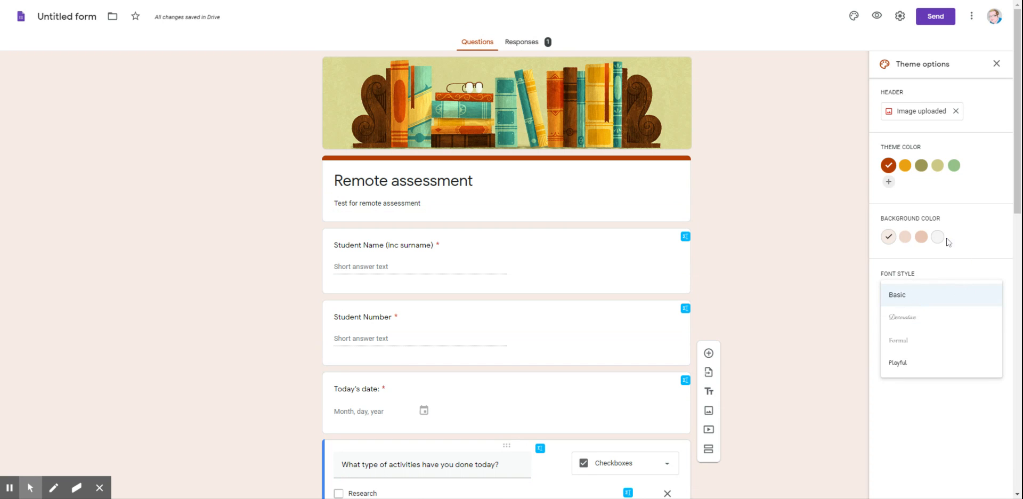
{"action": "left_click", "coordinate": [731, 280]}
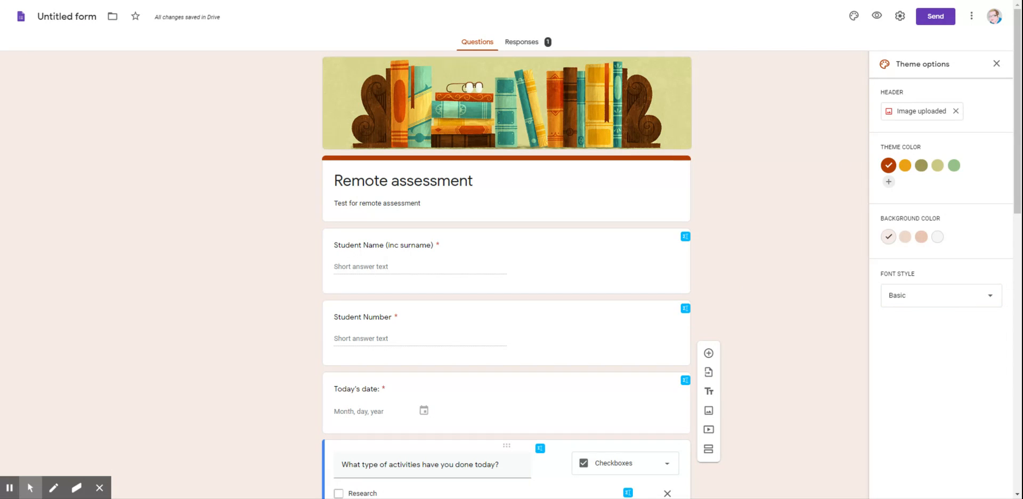
Step: Rename the untitled form file as "Remote assessment"
{"action": "left_click", "coordinate": [76, 20]}
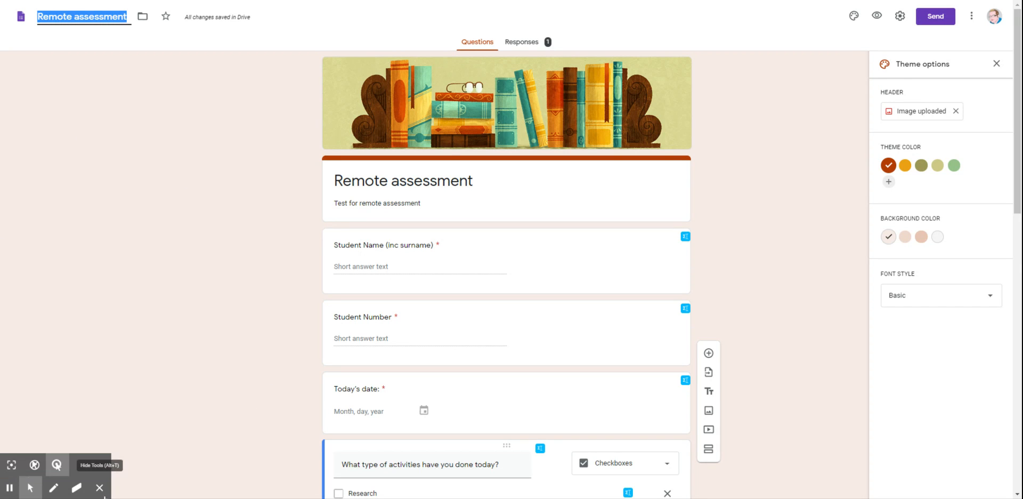
{"action": "left_click", "coordinate": [99, 492]}
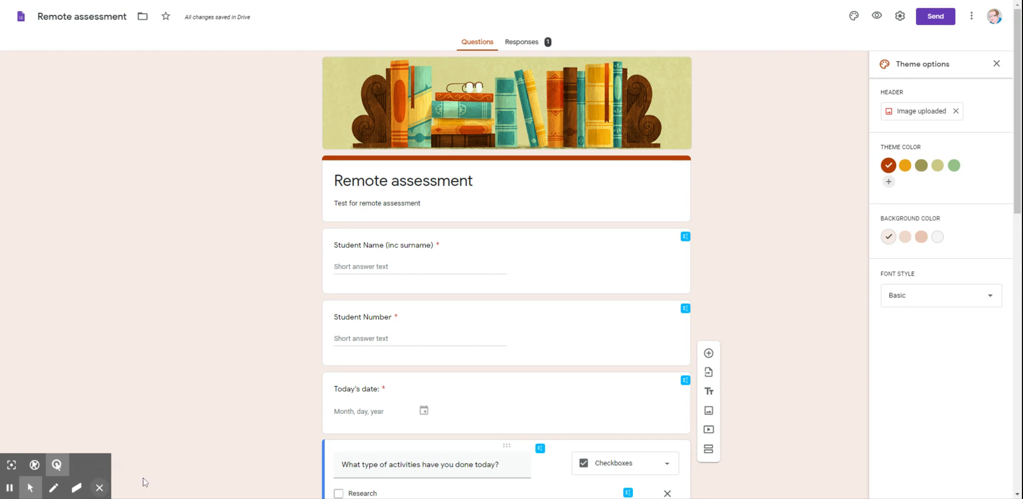